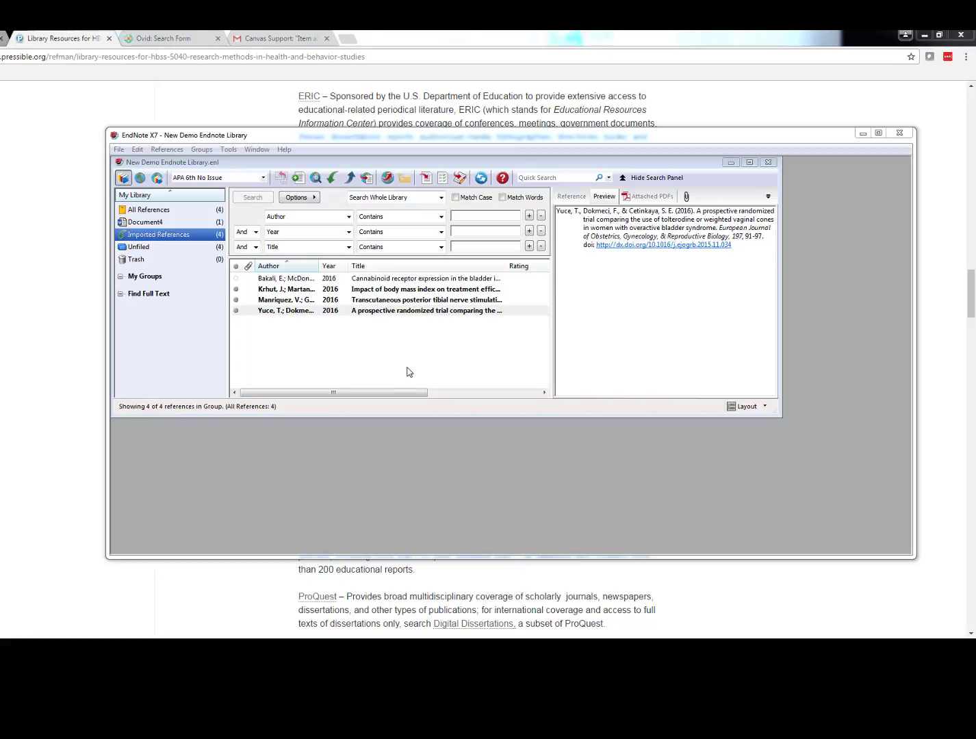
click(118, 150)
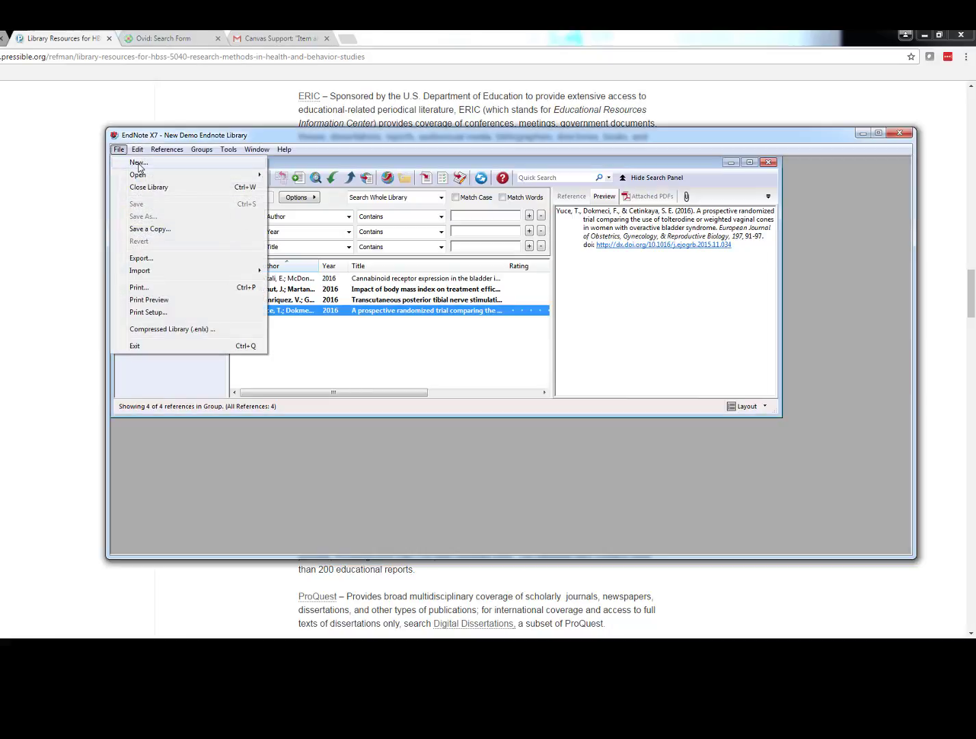
click(139, 163)
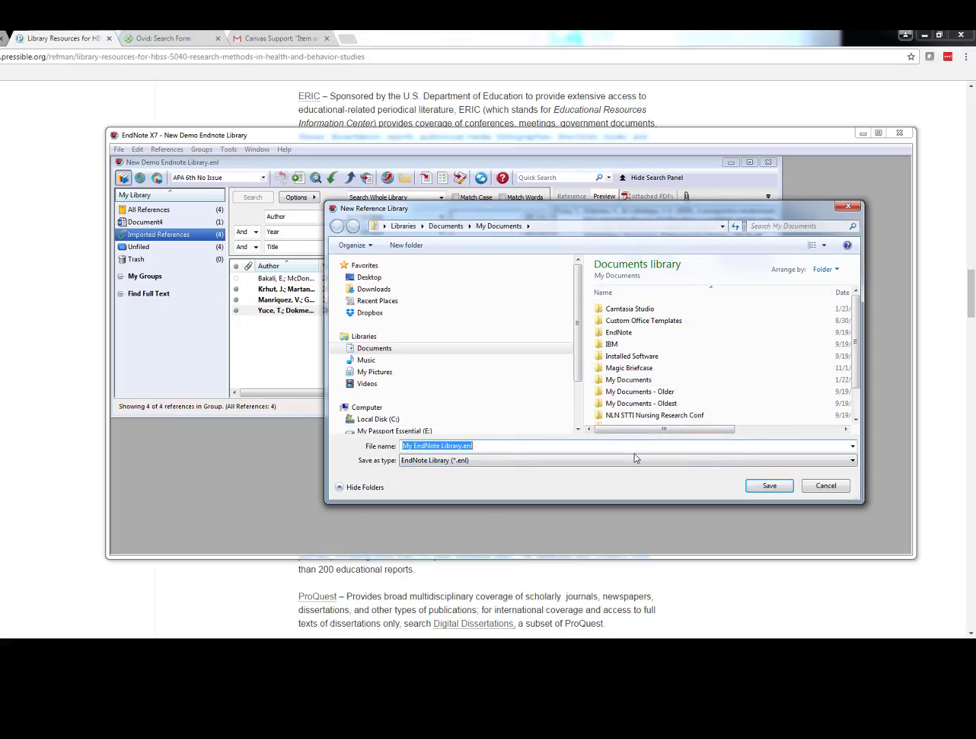
click(827, 486)
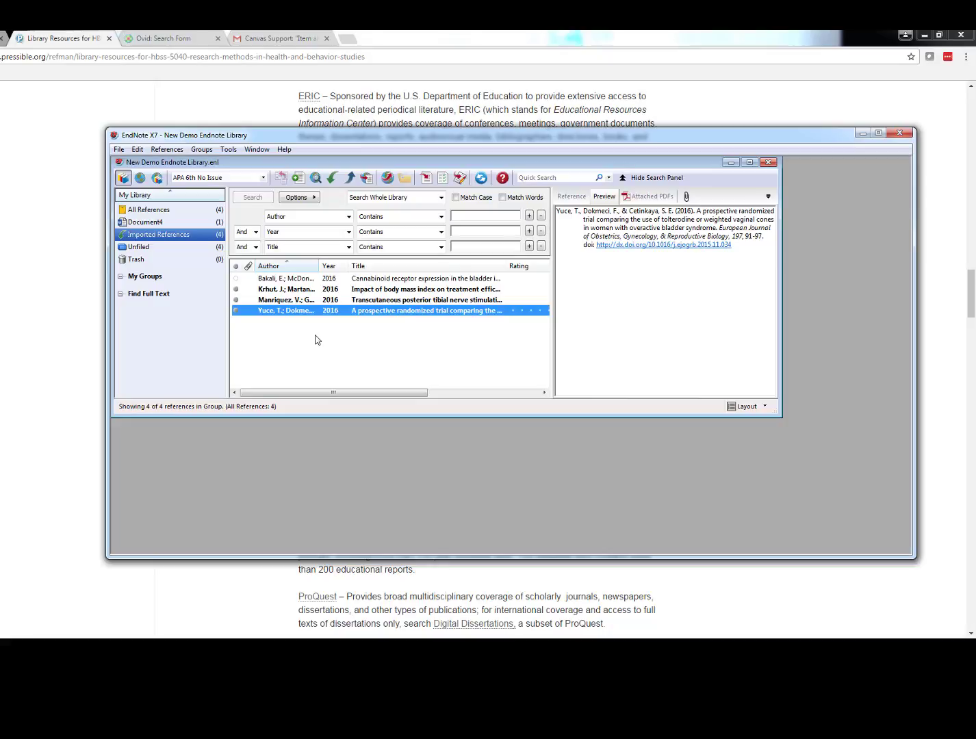
Open the 2016 cannabinoid receptor expression reference, examine its fields from author to URL, and close the record
click(277, 281)
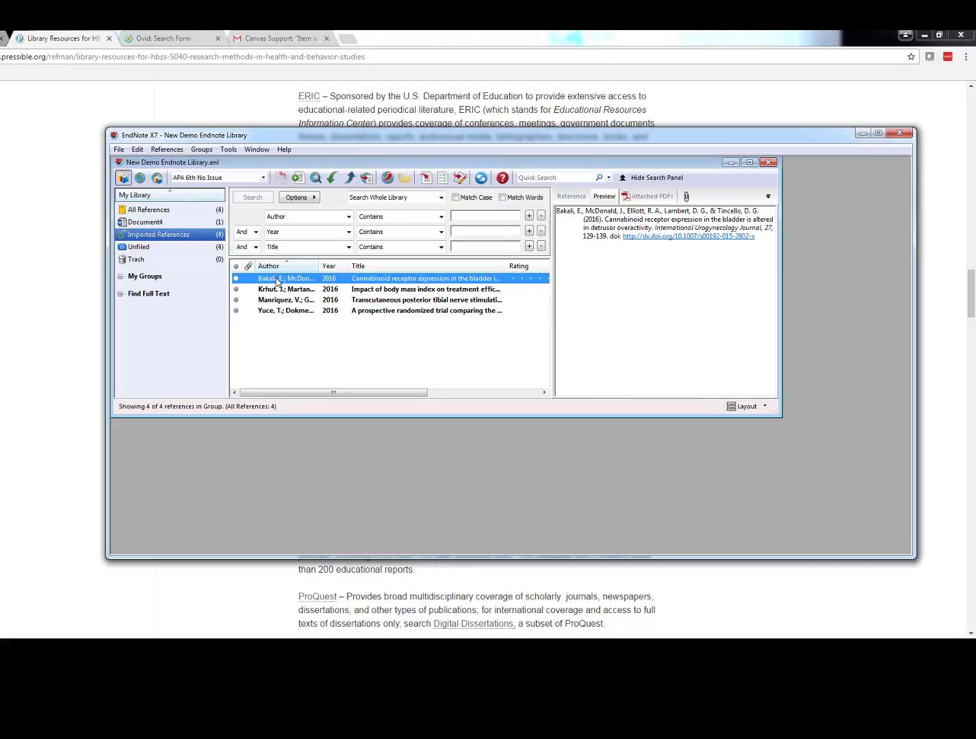
double_click(277, 280)
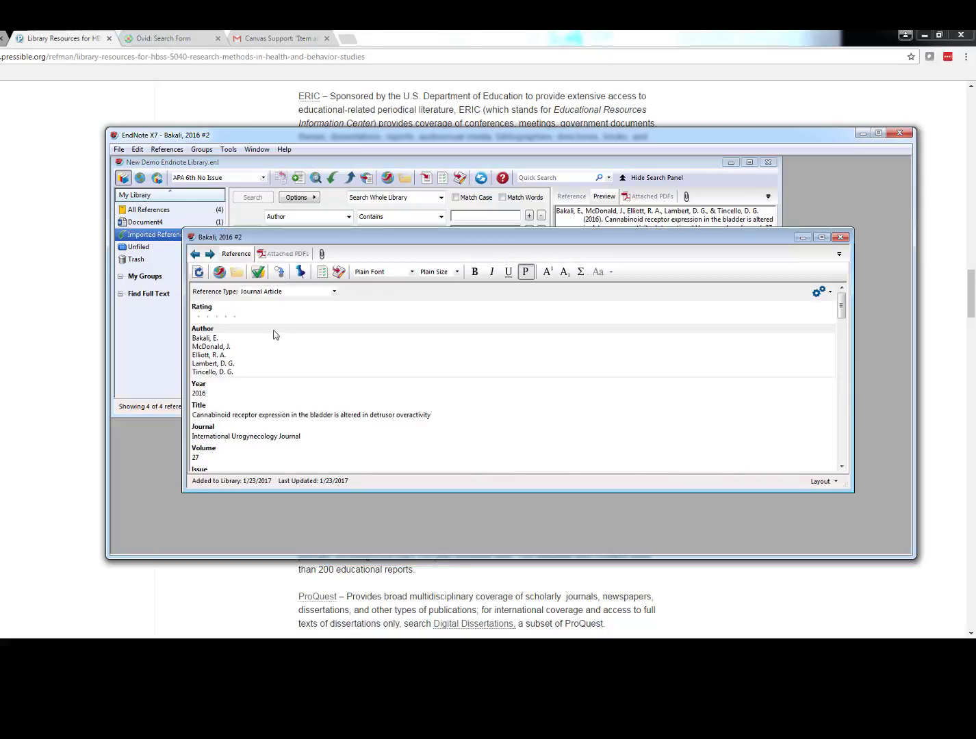
scroll(275, 332, down, 3)
scroll(264, 310, down, 4)
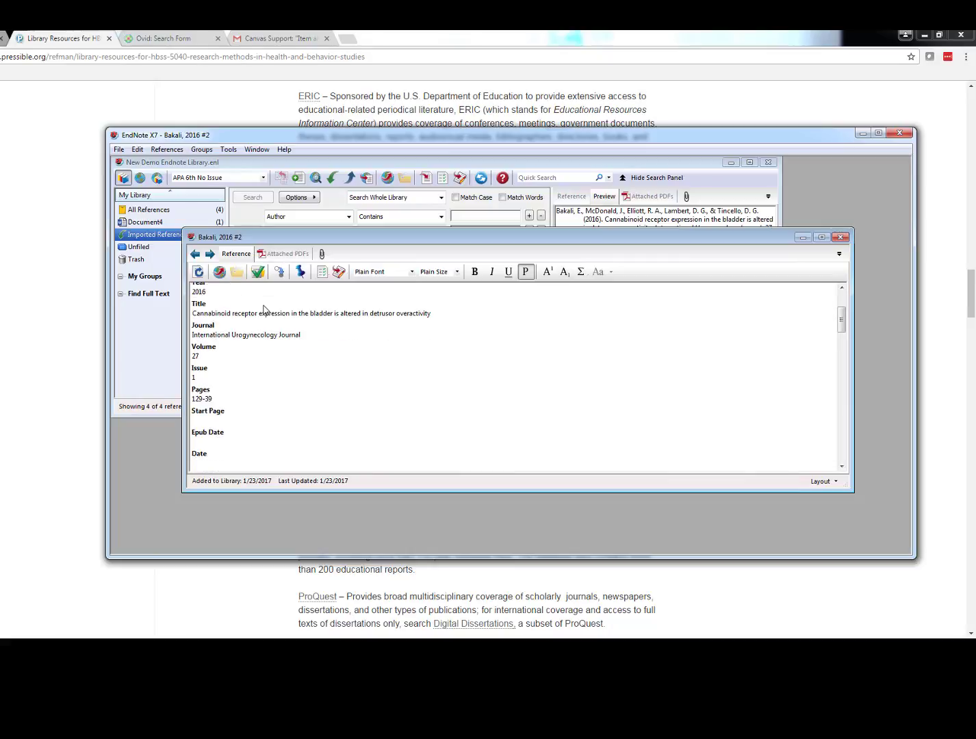
scroll(264, 309, down, 6)
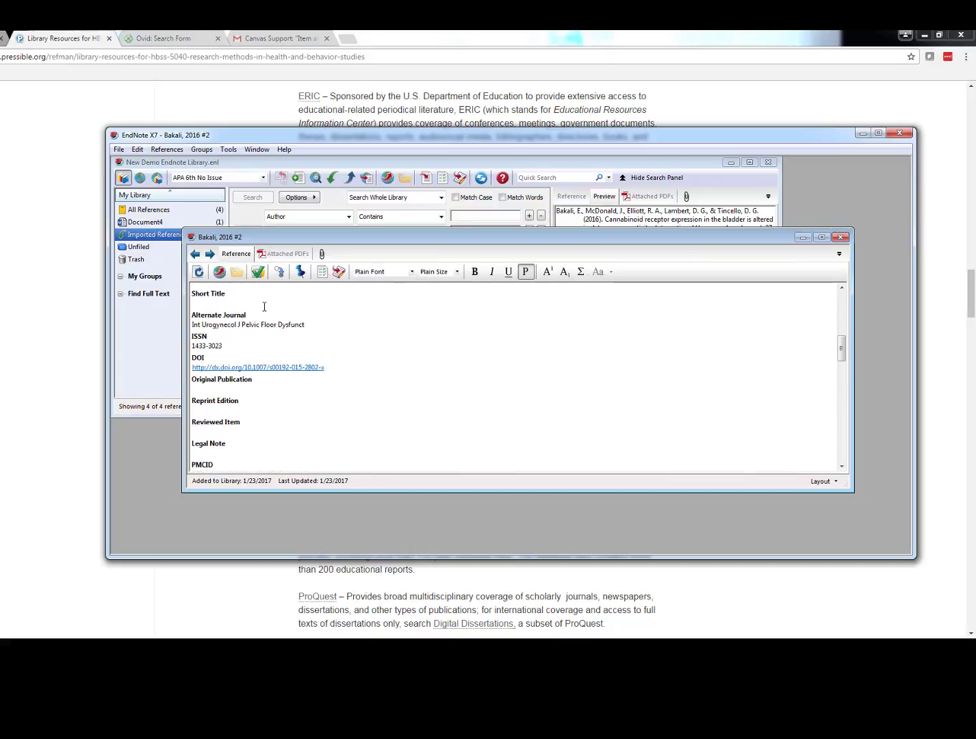
scroll(264, 307, down, 8)
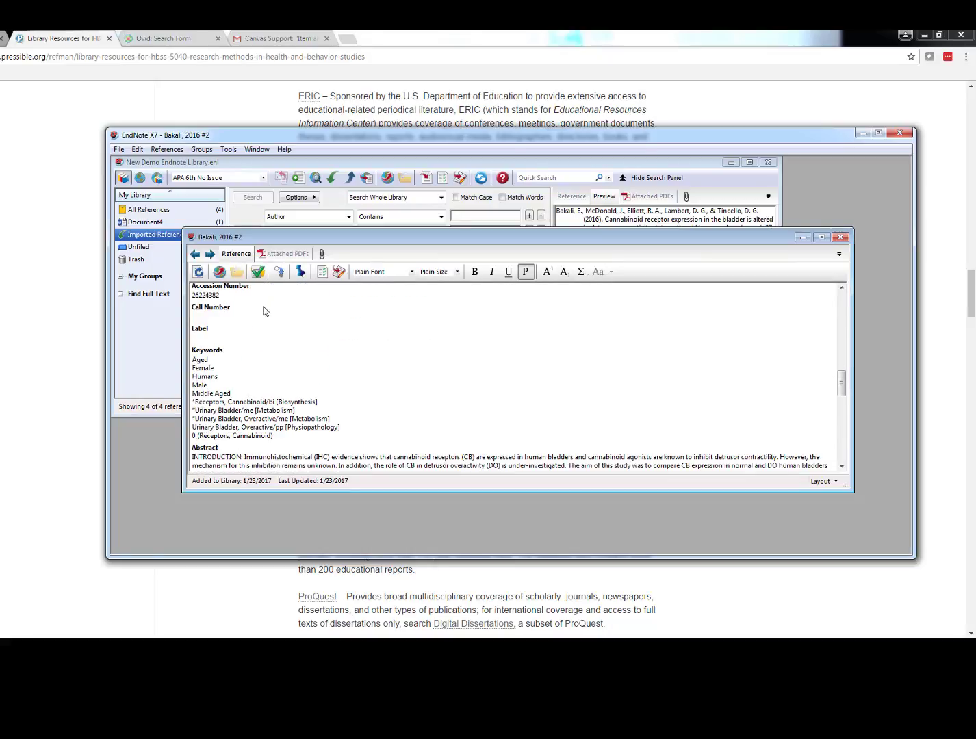
scroll(264, 307, down, 4)
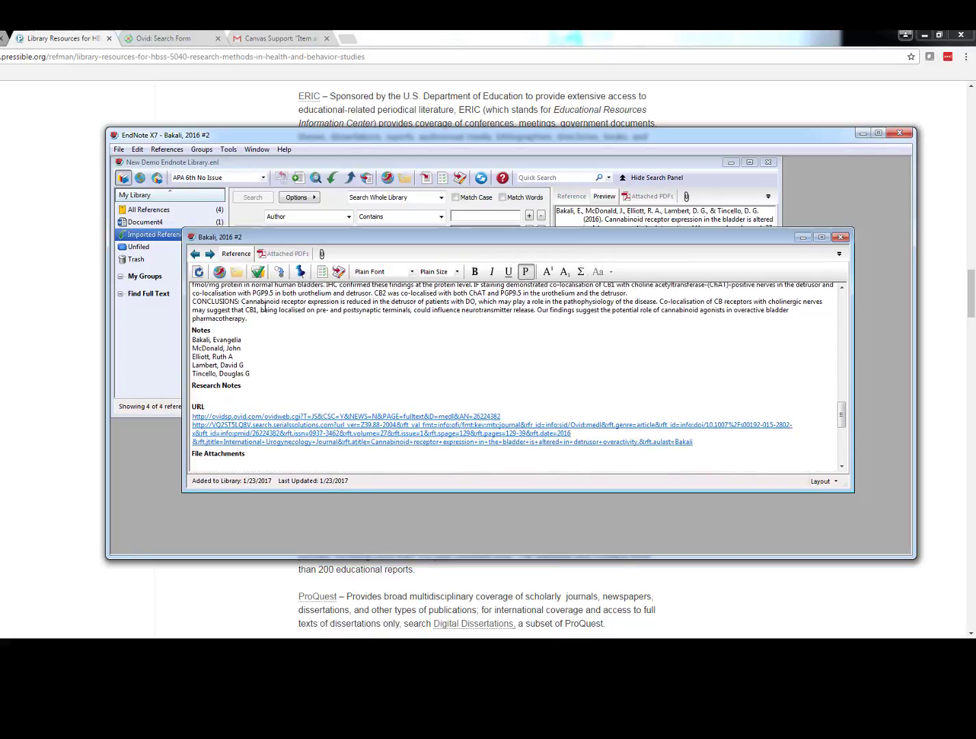
scroll(264, 308, up, 18)
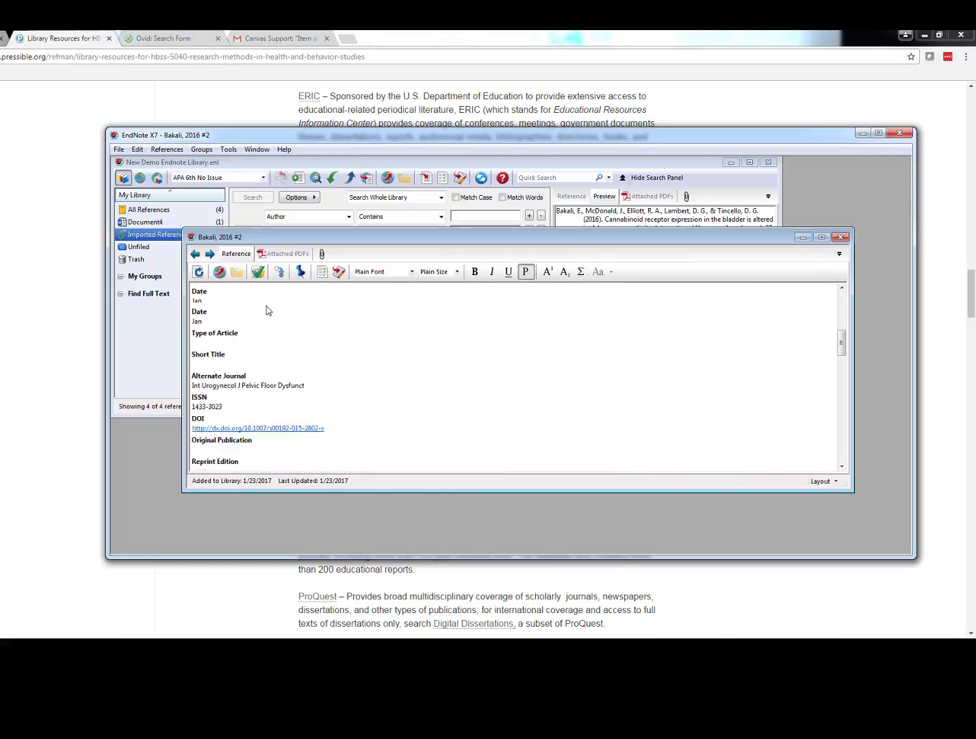
scroll(272, 304, up, 2)
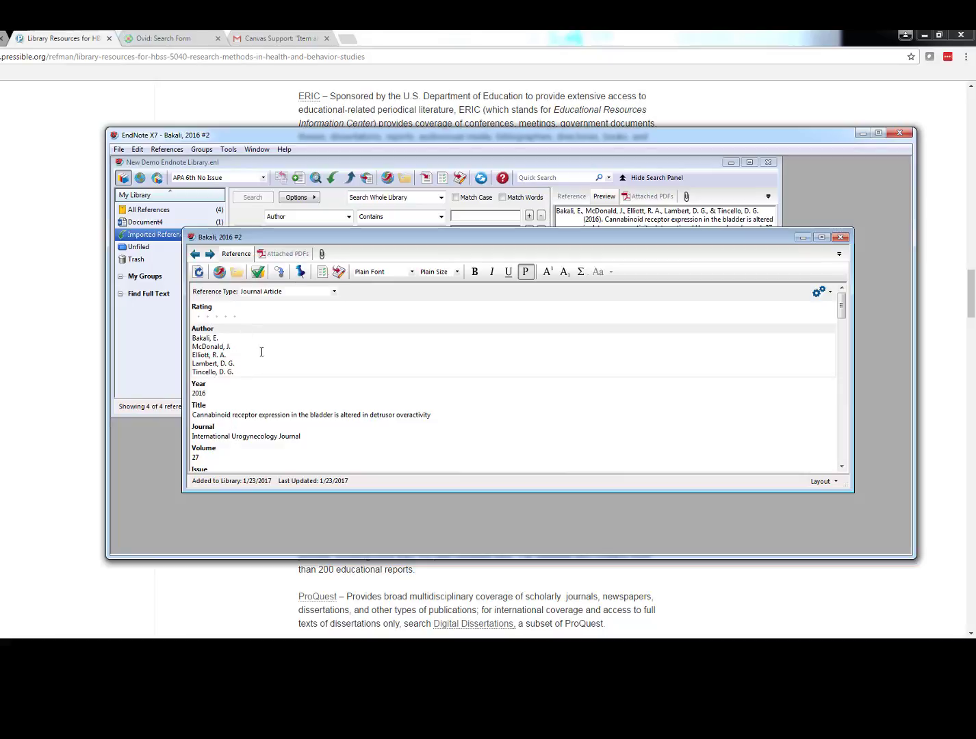
click(239, 347)
click(636, 345)
click(841, 238)
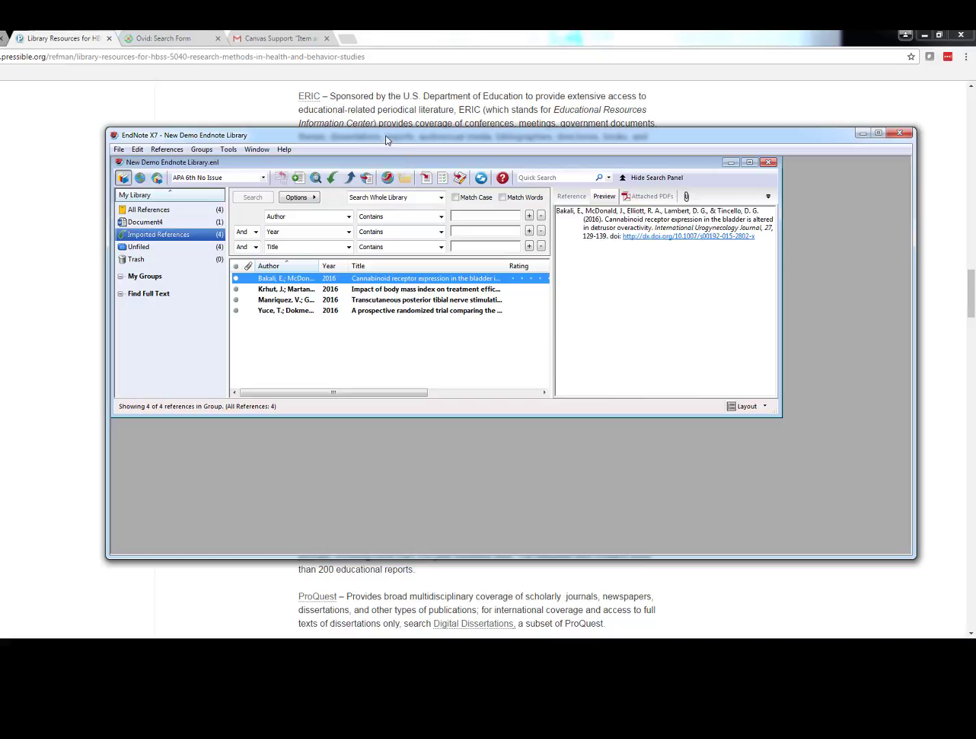
Switch to the library resources page in Chrome, open MEDLINE, and enter Overactive Bladder Syndrome as the keyword
click(209, 114)
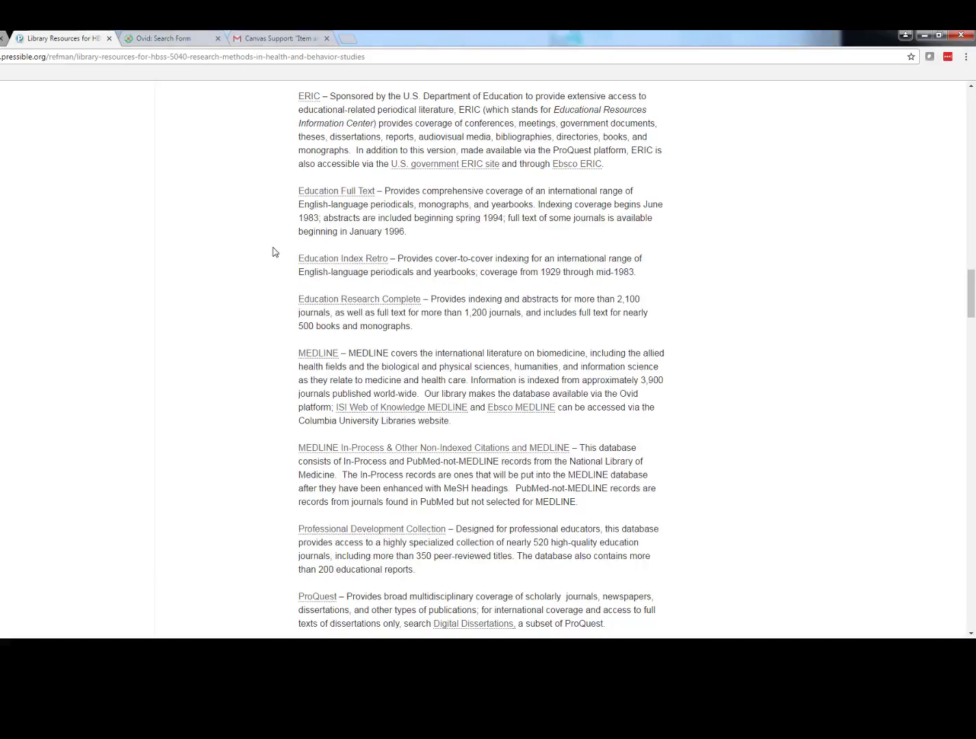
click(321, 355)
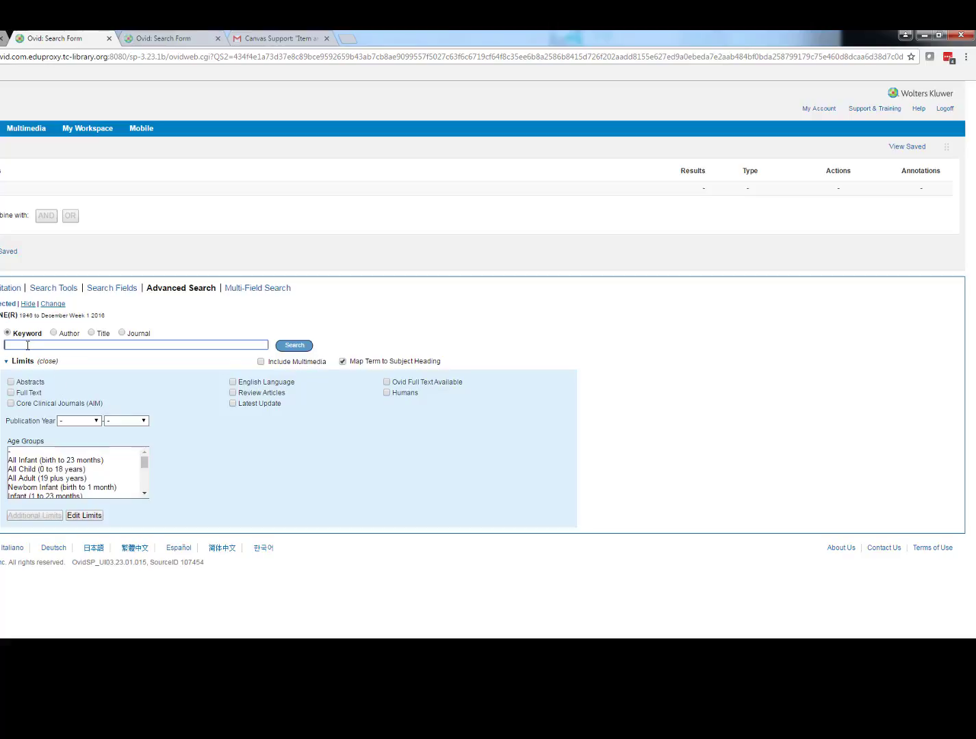
text(o)
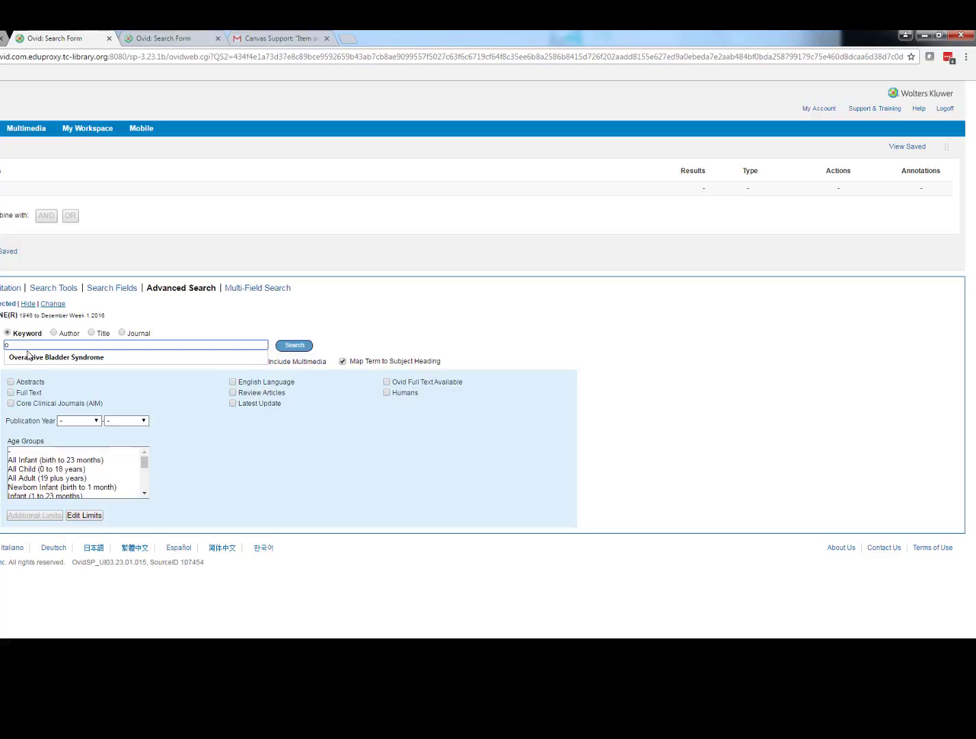
click(31, 358)
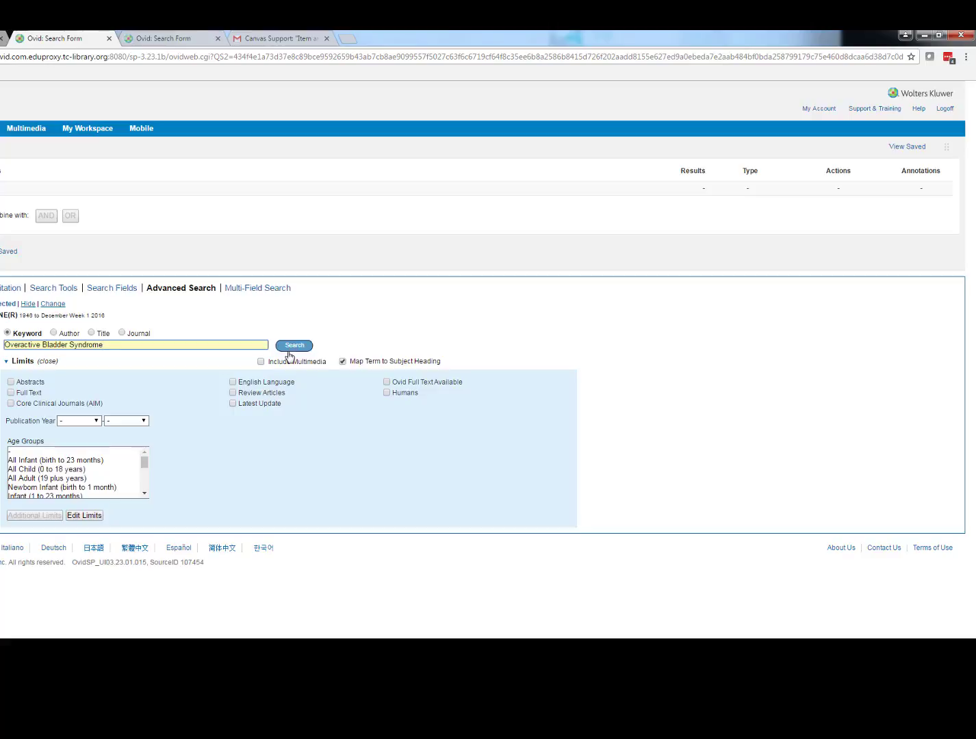
Limit the publication years to 2016 through Current, run the search, and continue through the subject heading mapping
click(98, 422)
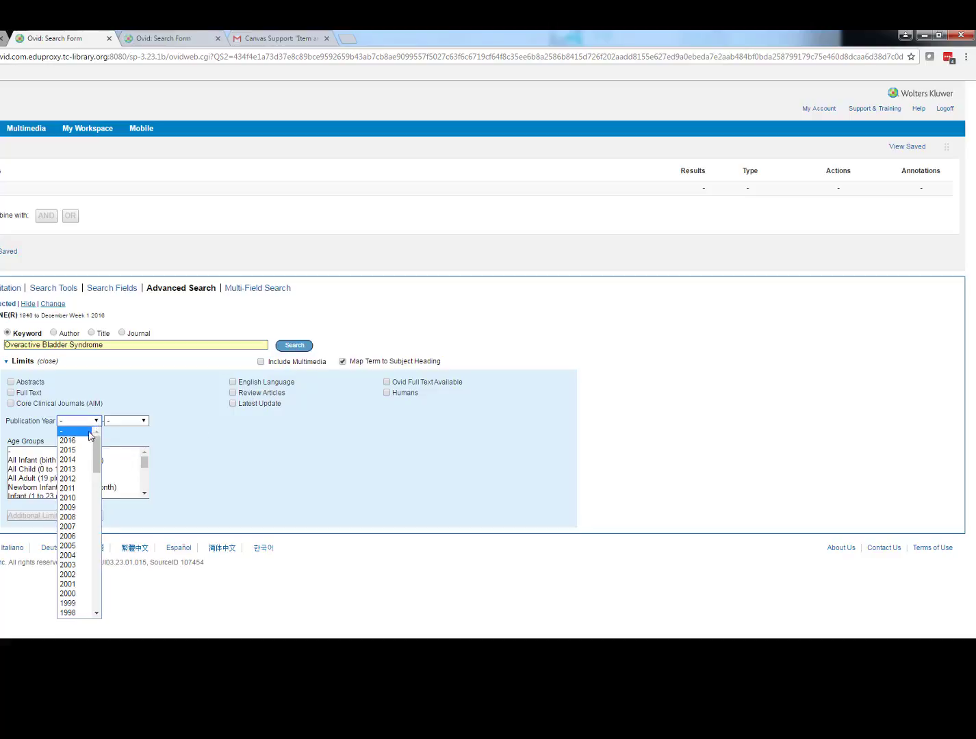
click(85, 444)
click(146, 422)
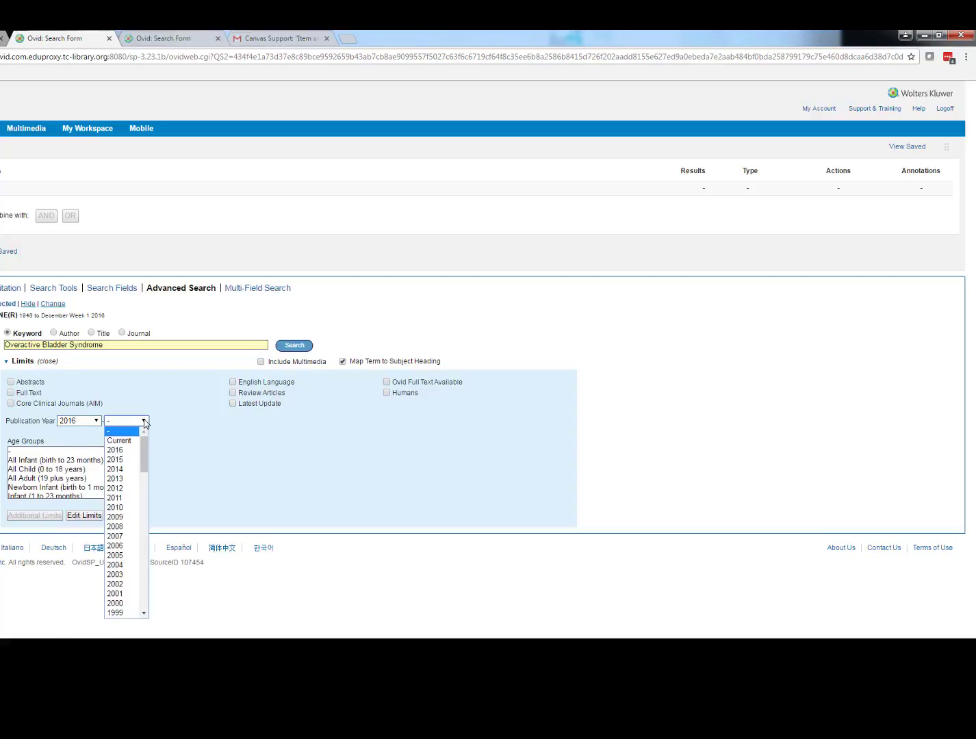
click(130, 438)
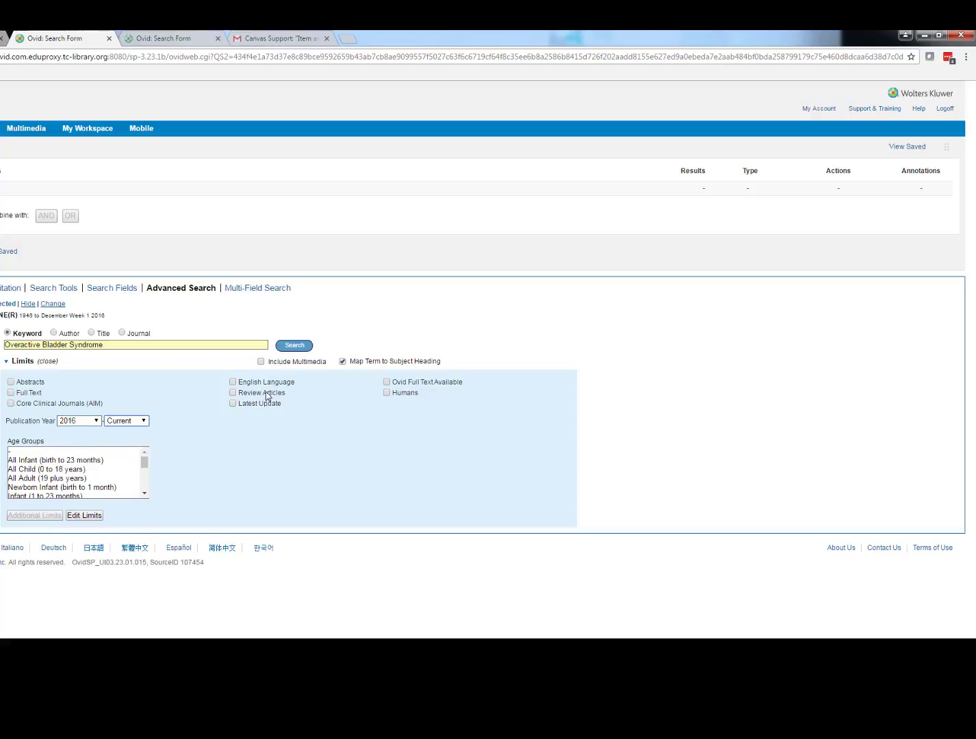
click(295, 347)
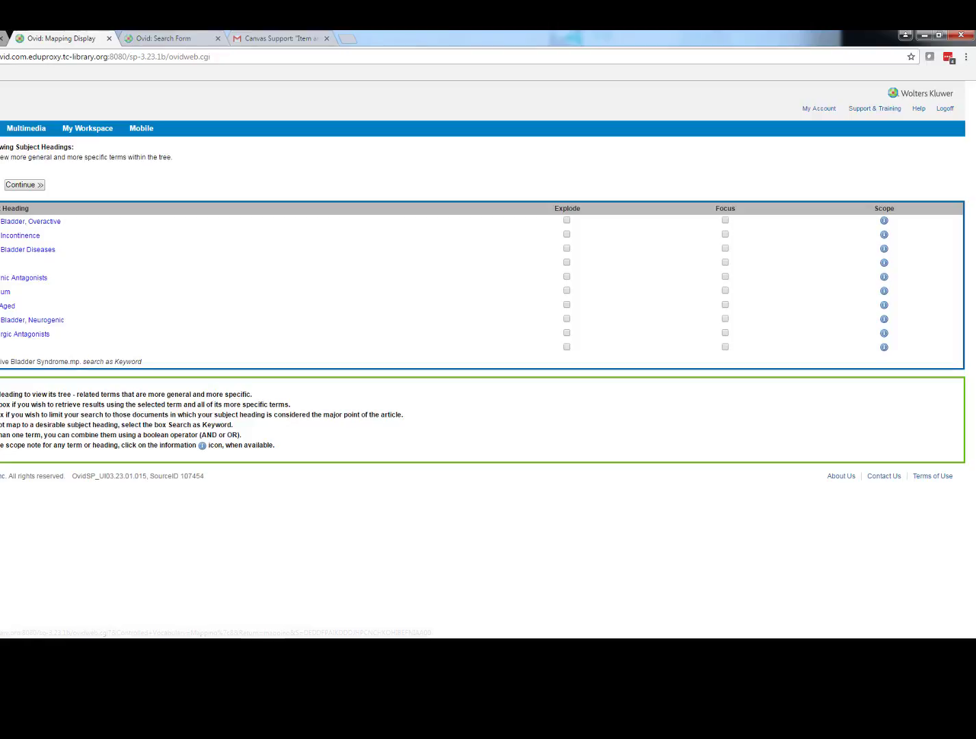
click(29, 185)
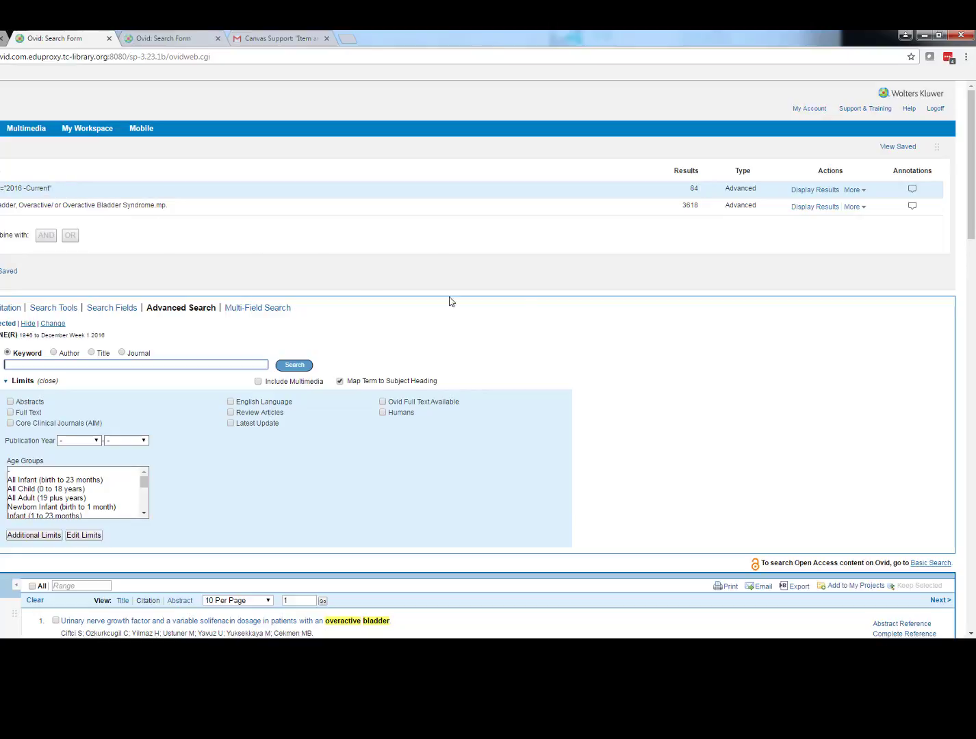
Go to the second page of search results and select articles 11, 12, 14 and 15
scroll(676, 327, down, 3)
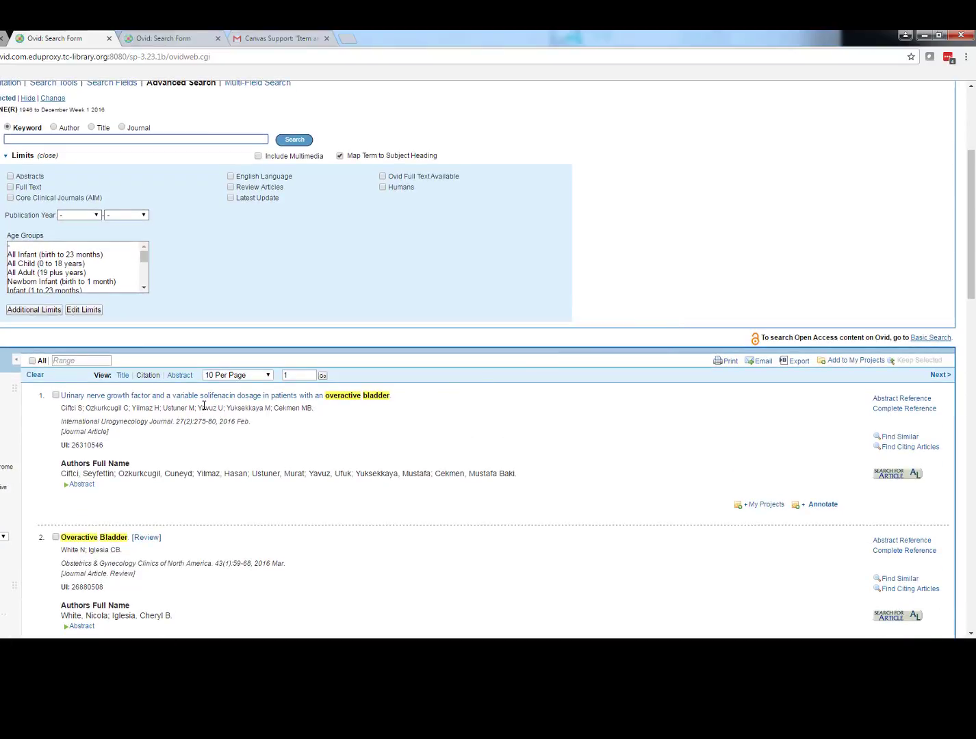
scroll(204, 406, down, 3)
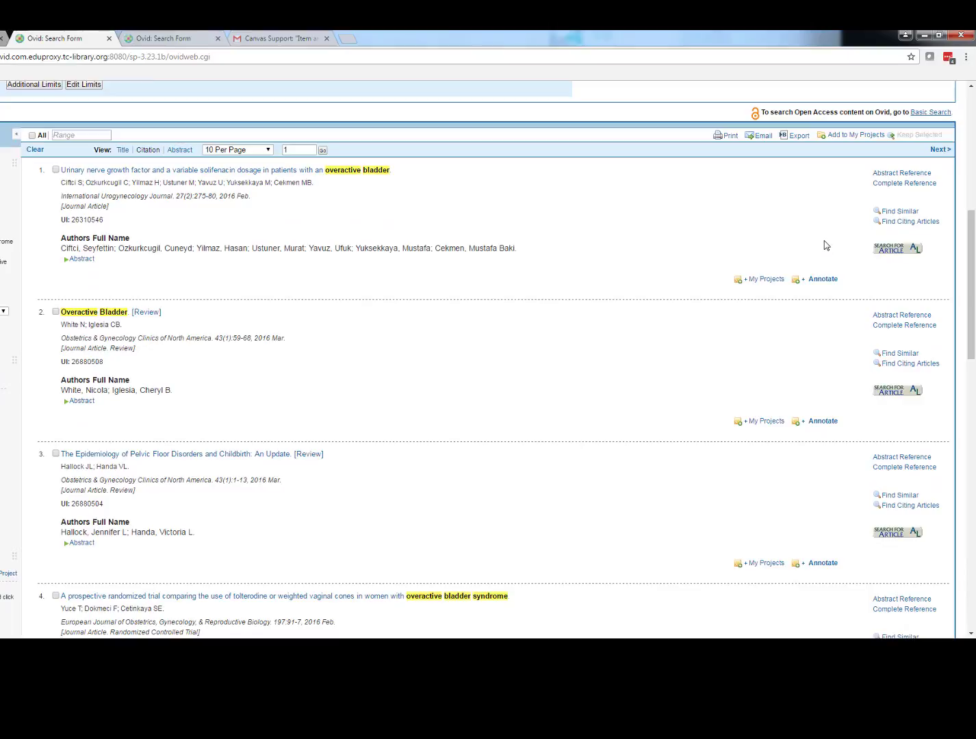
click(939, 150)
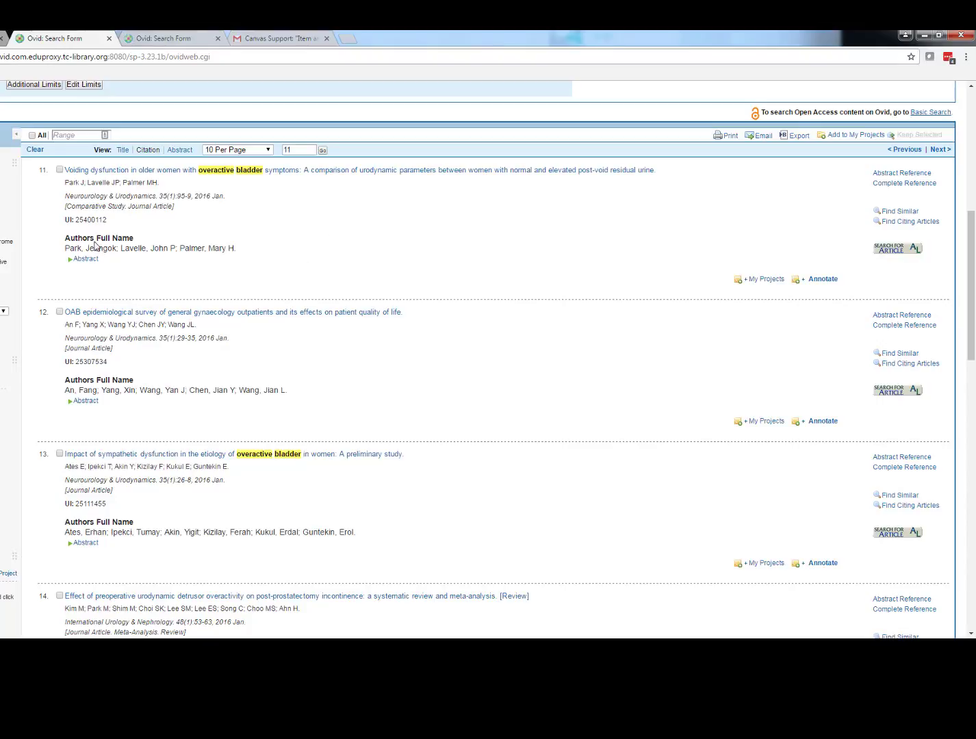
click(60, 170)
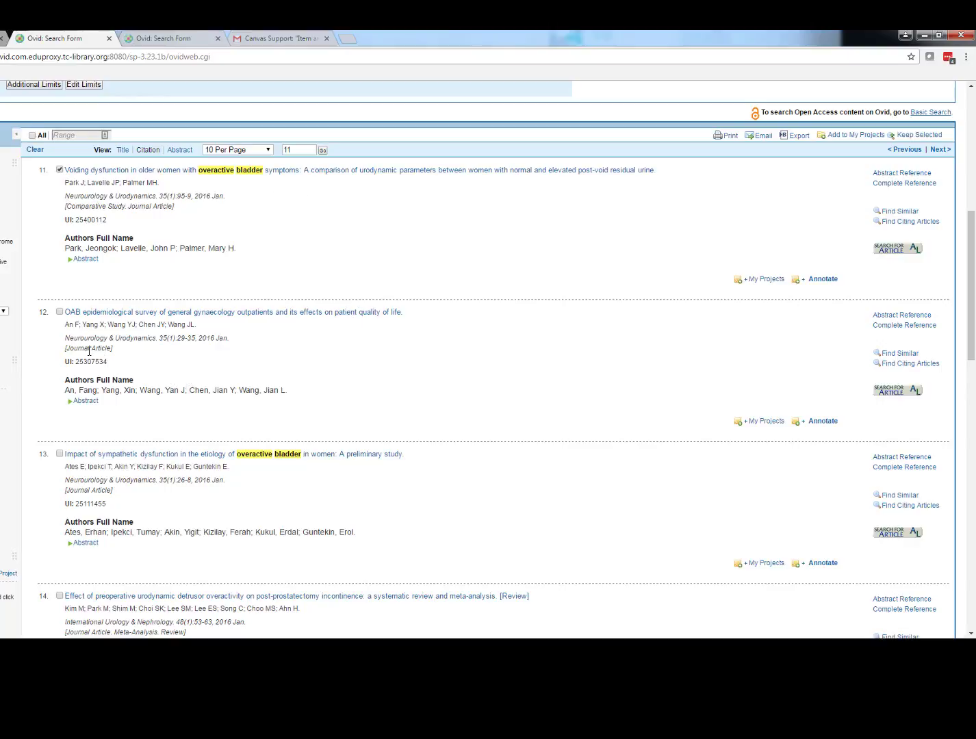
click(59, 313)
scroll(118, 470, down, 3)
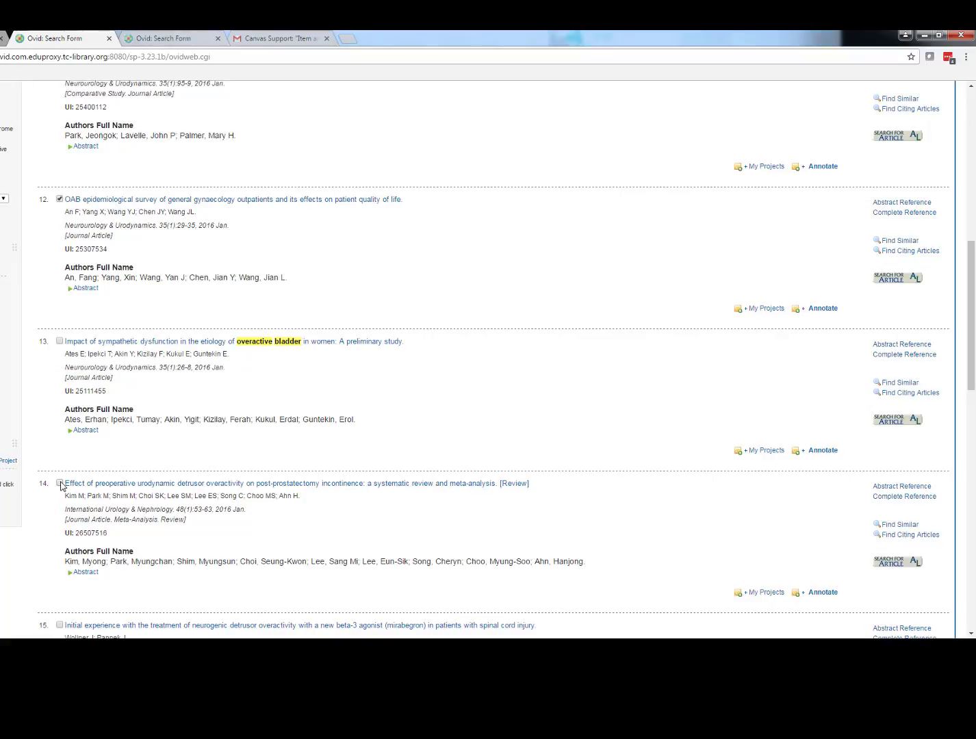
click(59, 483)
scroll(370, 419, down, 6)
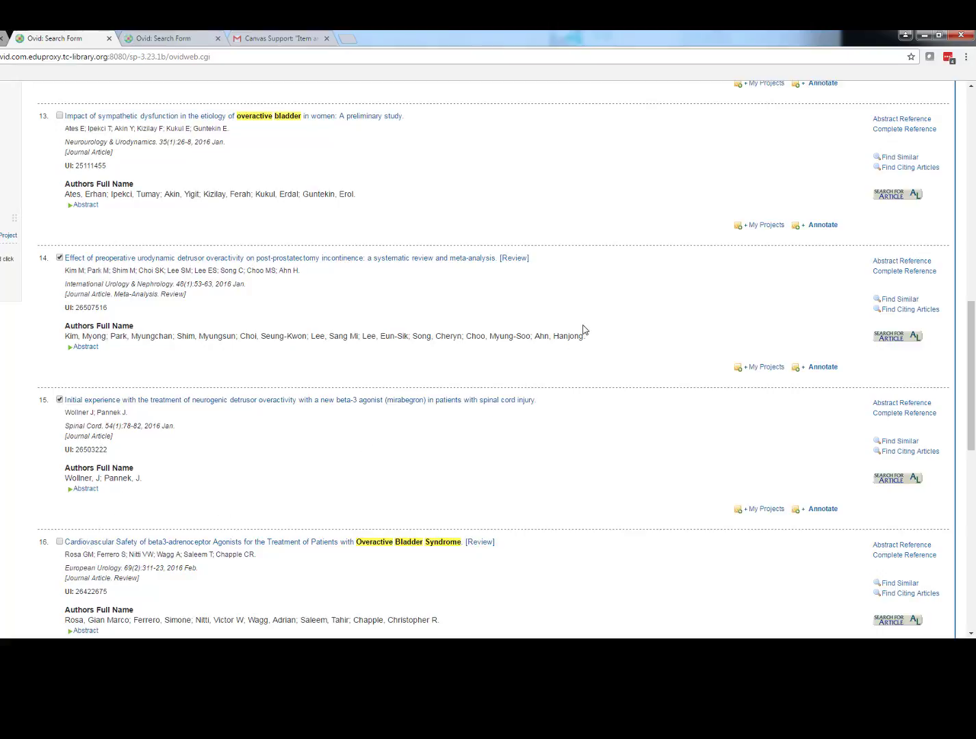
Set up a citation export of the selected articles to EndNote with the Complete Reference fields
scroll(584, 329, up, 7)
scroll(584, 328, up, 5)
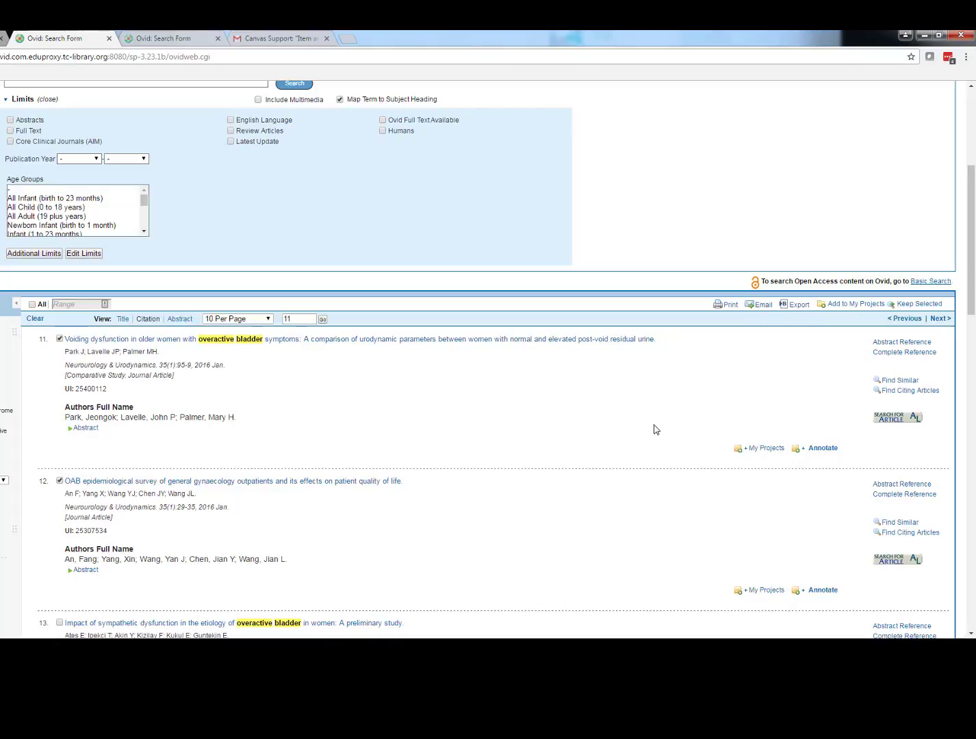
click(798, 305)
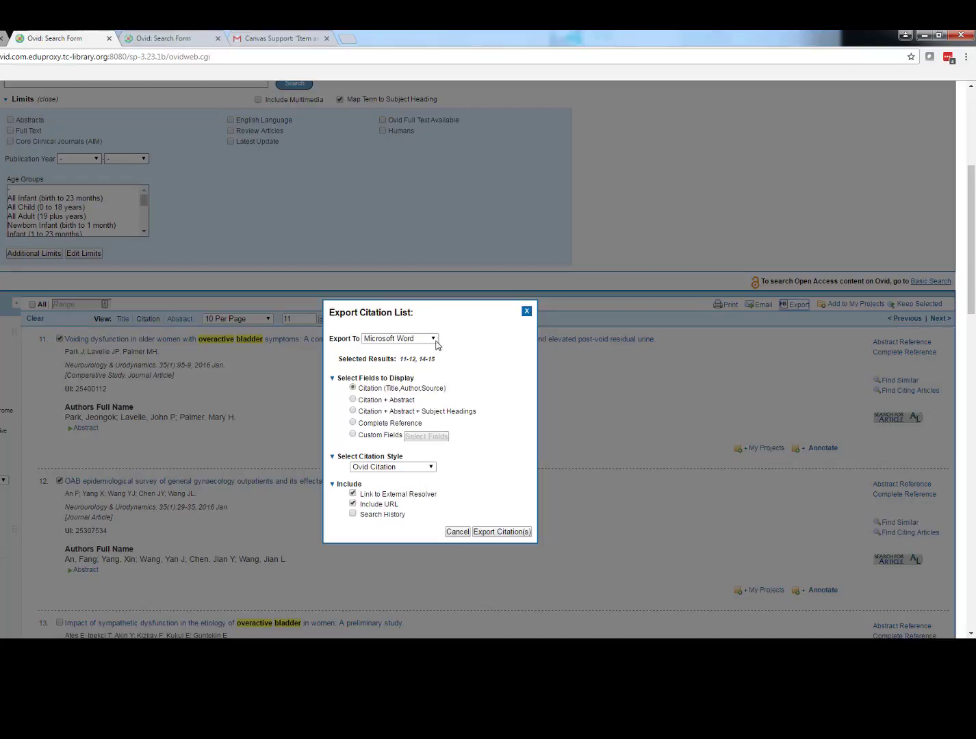
click(434, 339)
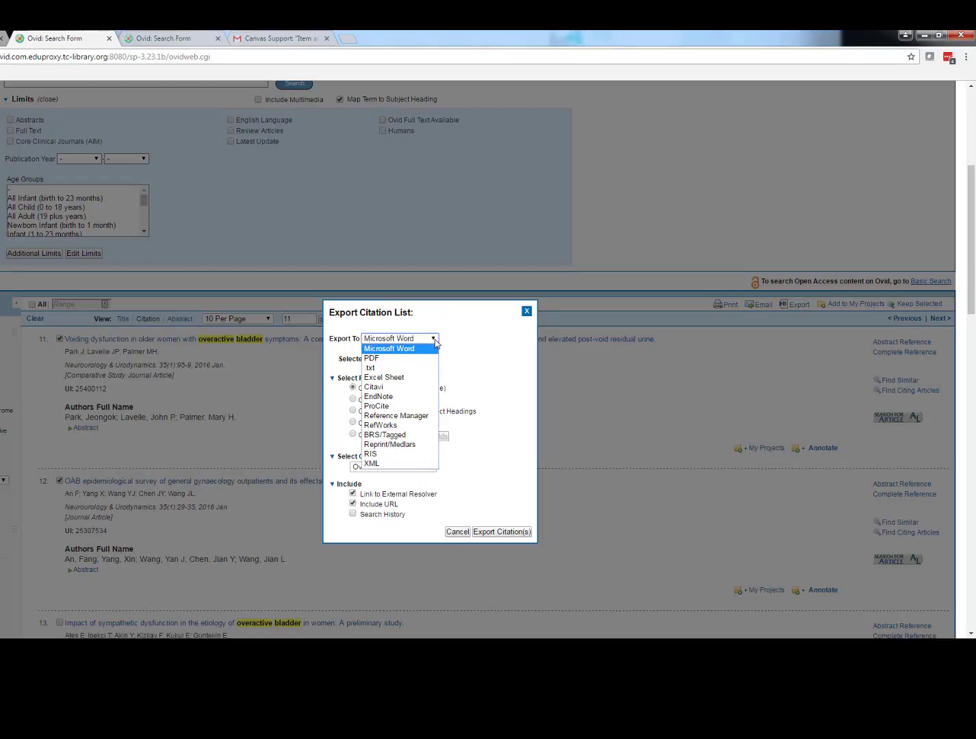
click(404, 400)
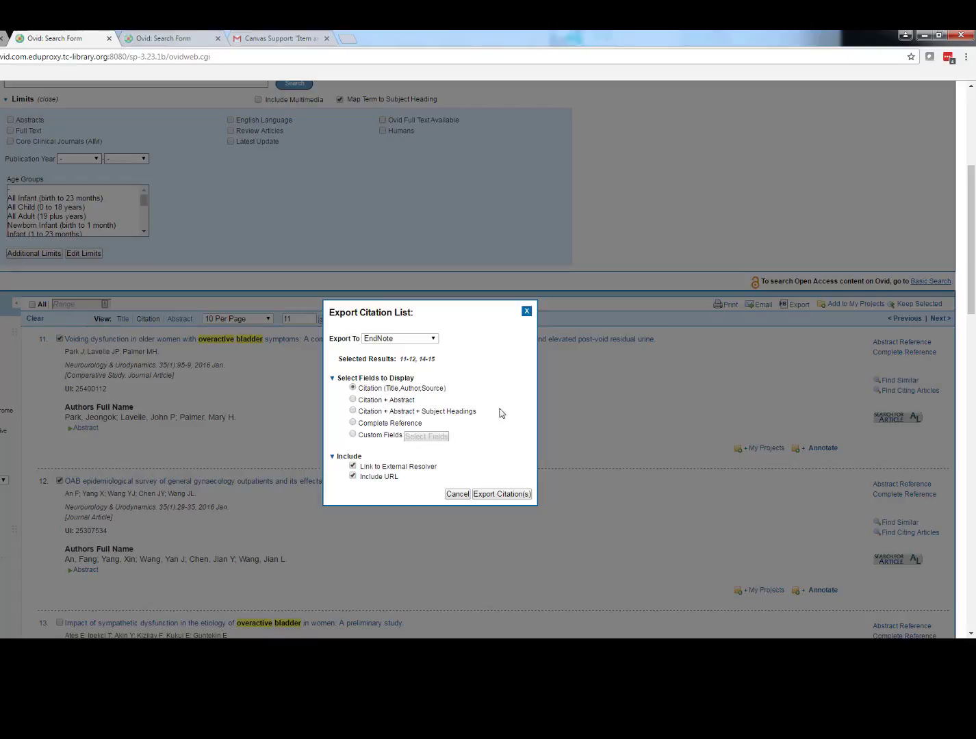
click(354, 423)
scroll(588, 425, down, 3)
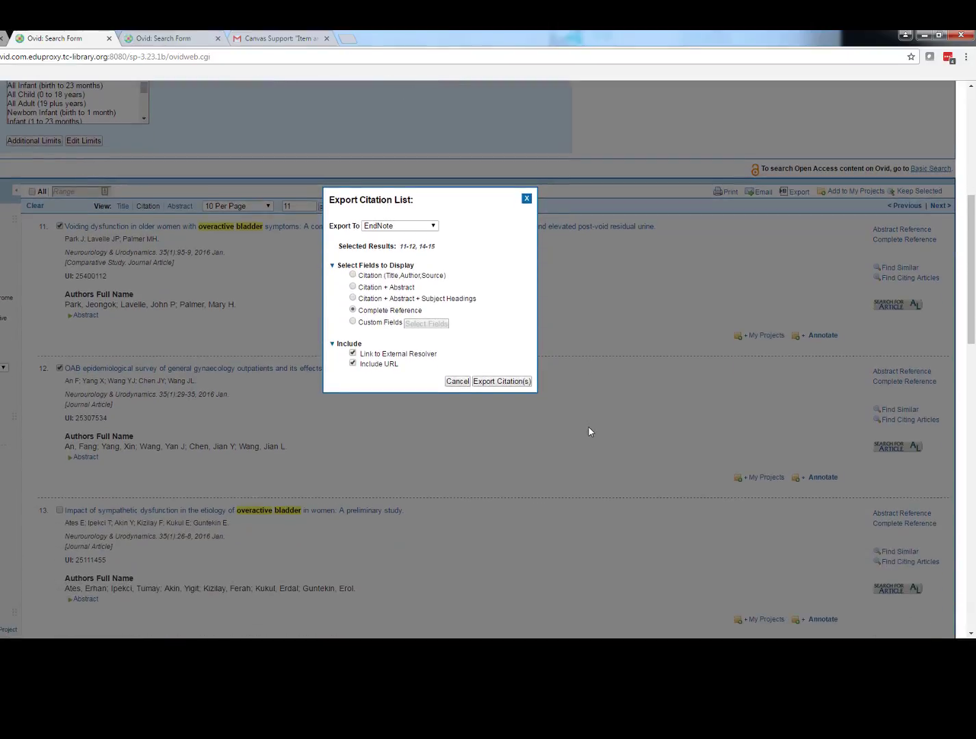
Export the citations and save the file as ovidweb.cgi in the Downloads folder
click(490, 382)
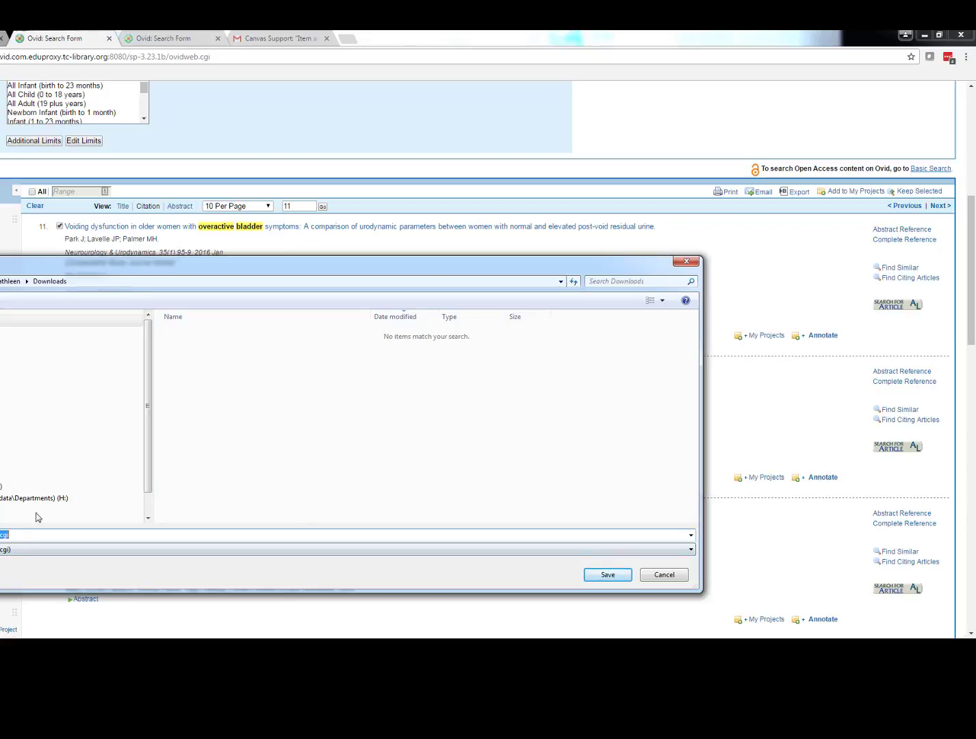
drag(173, 266, 335, 181)
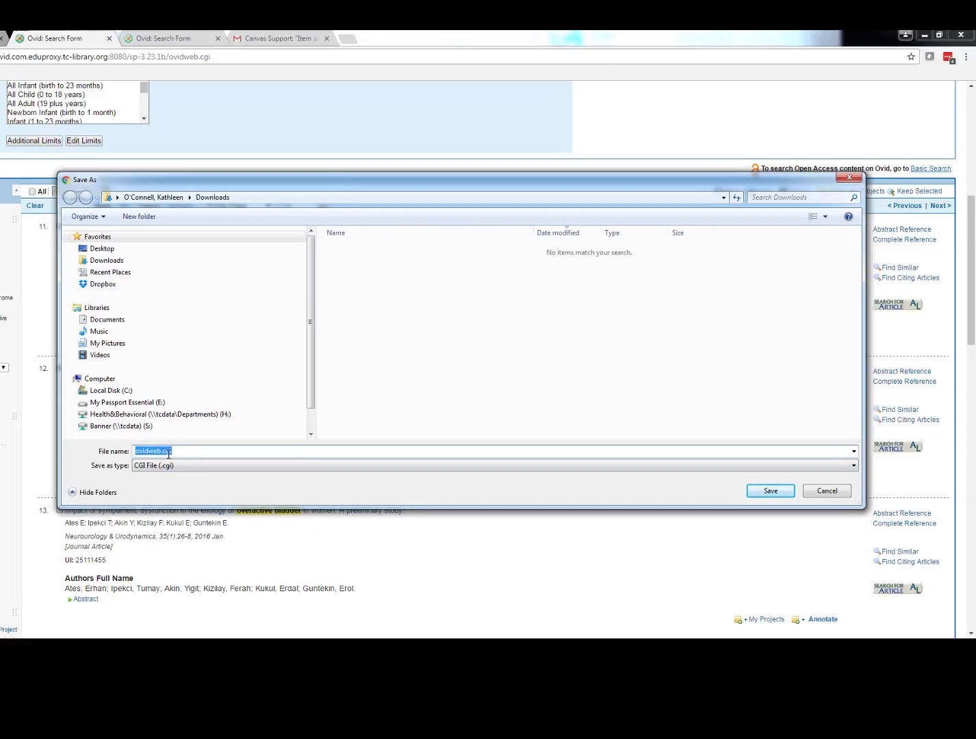
click(772, 491)
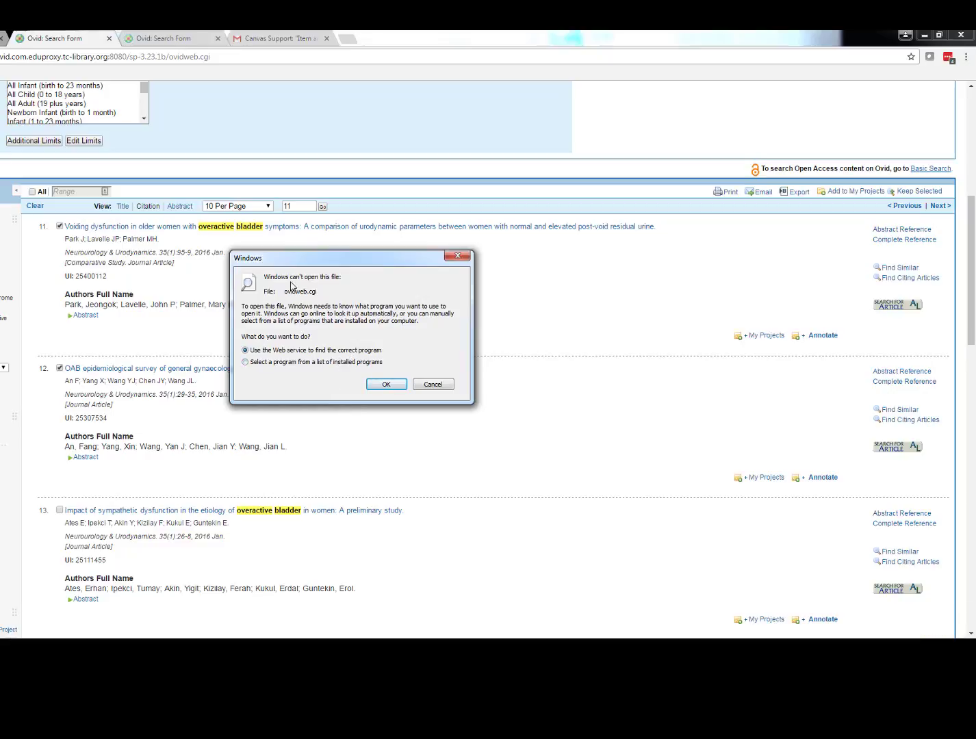
Dismiss the prompt about opening the downloaded file and switch to the Downloads folder in Windows Explorer
click(432, 385)
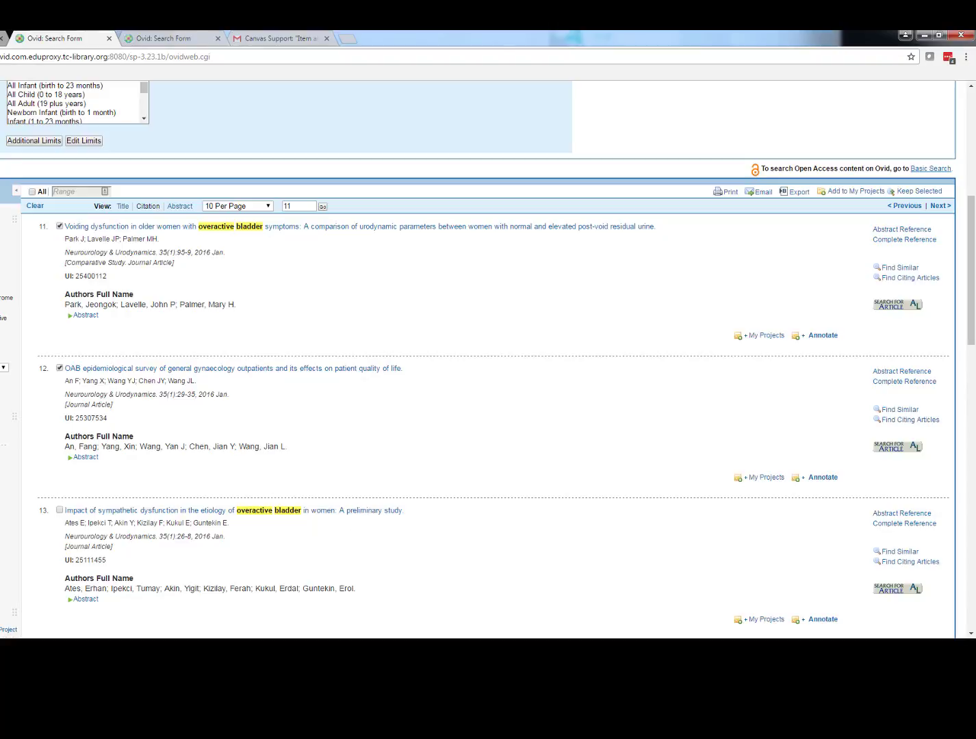
key(alt+Tab)
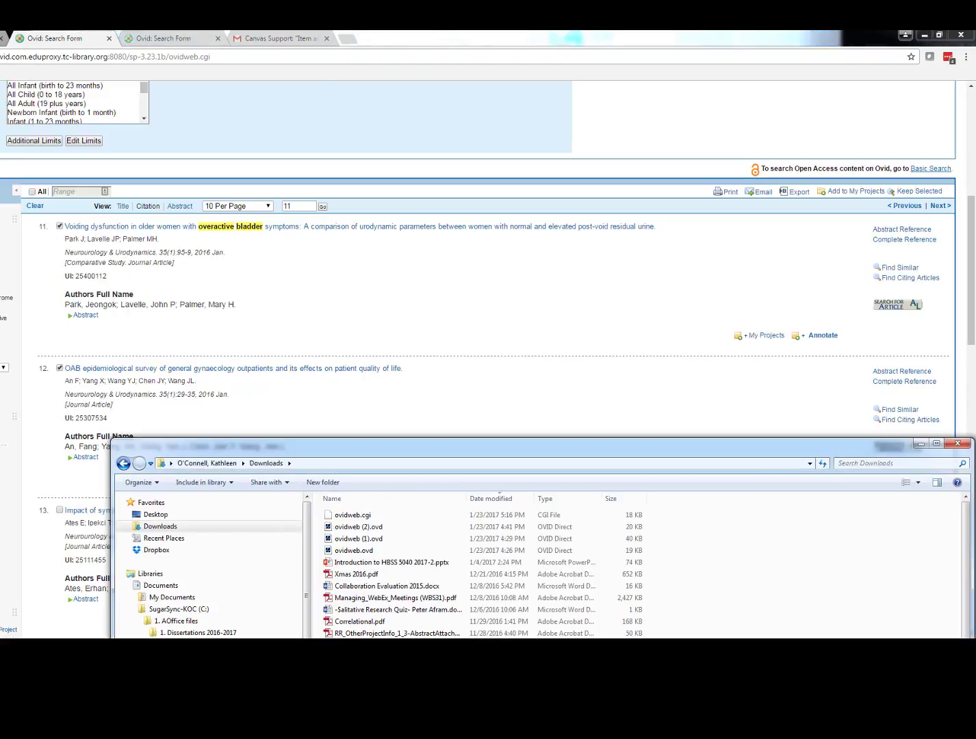
drag(368, 458, 308, 198)
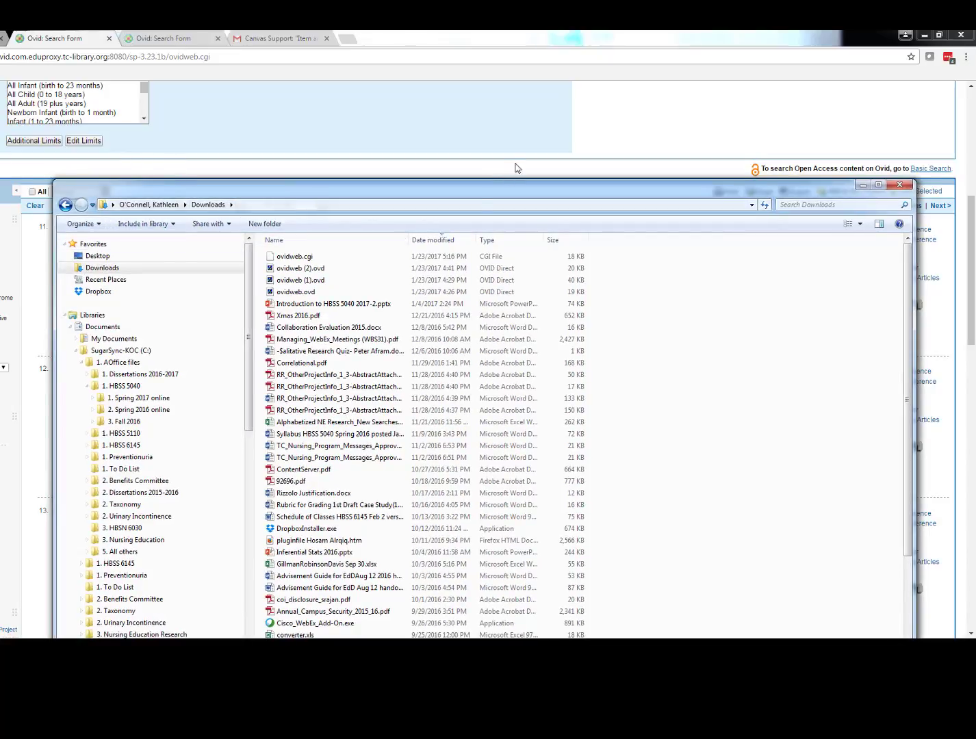
Change the extension of ovidweb.cgi to ovd, accepting ovidweb (3).ovd as the new file name
click(313, 258)
click(312, 258)
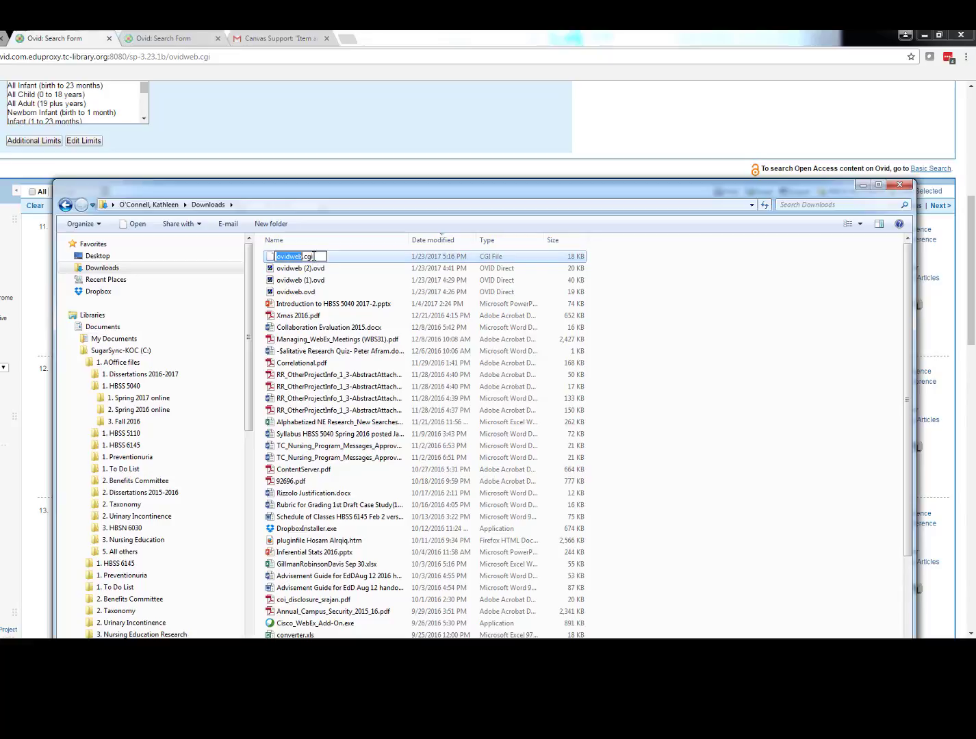
click(311, 257)
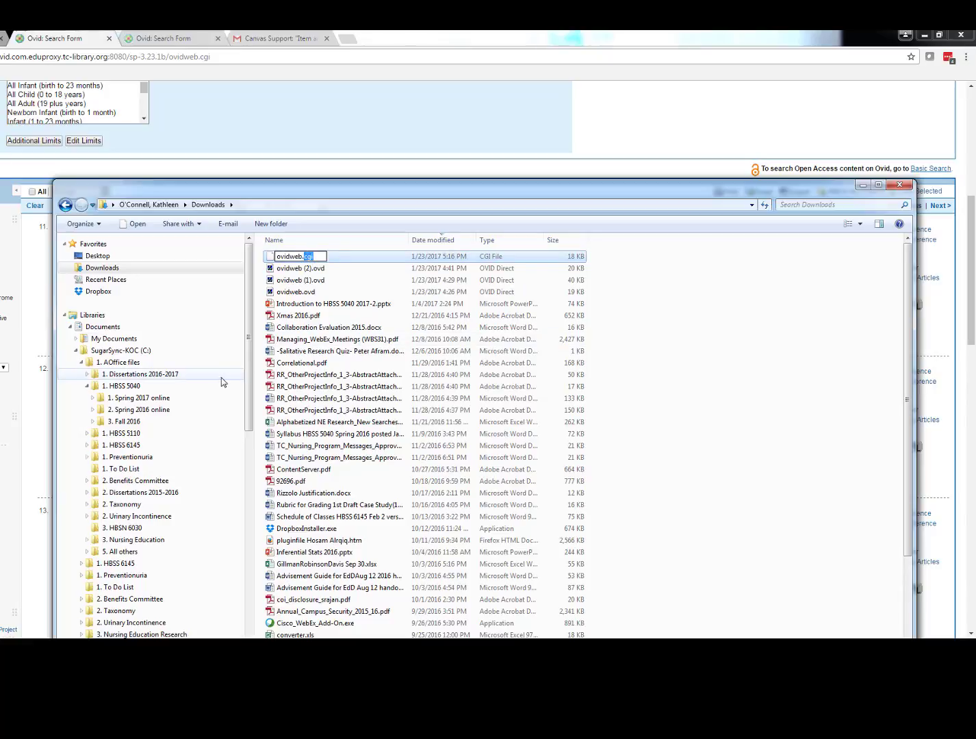
text(ovd)
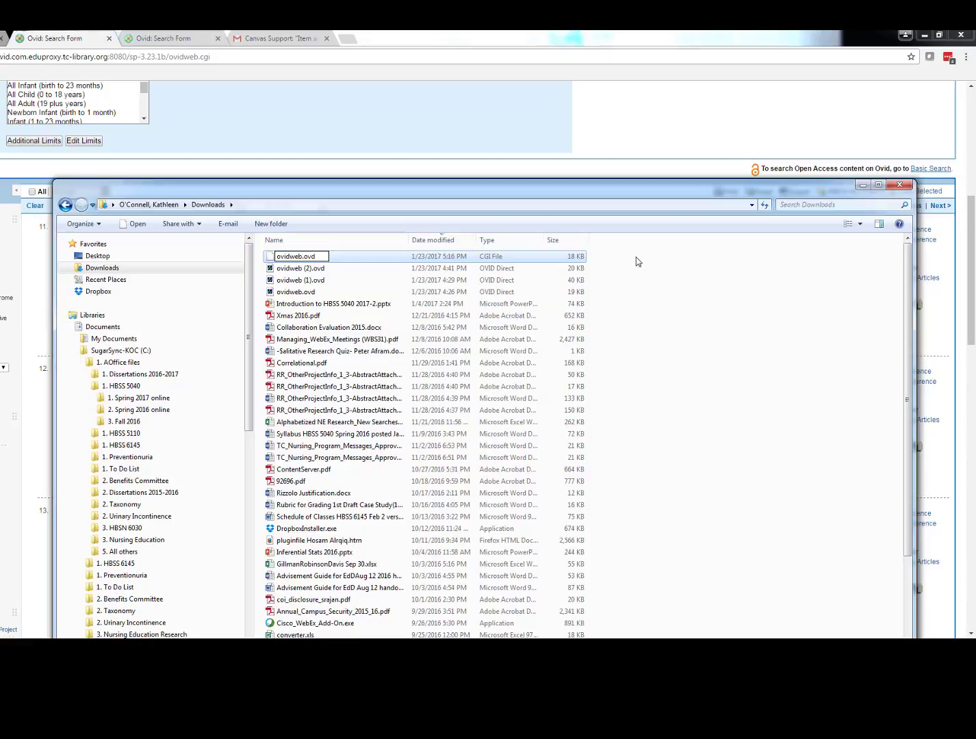
key(Return)
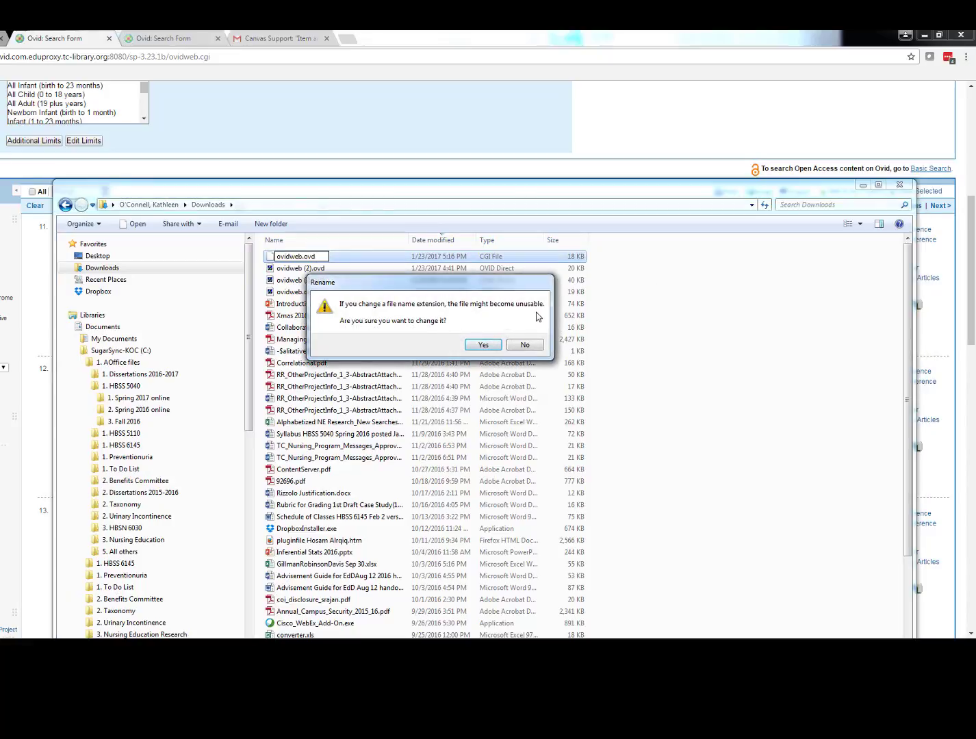
click(483, 345)
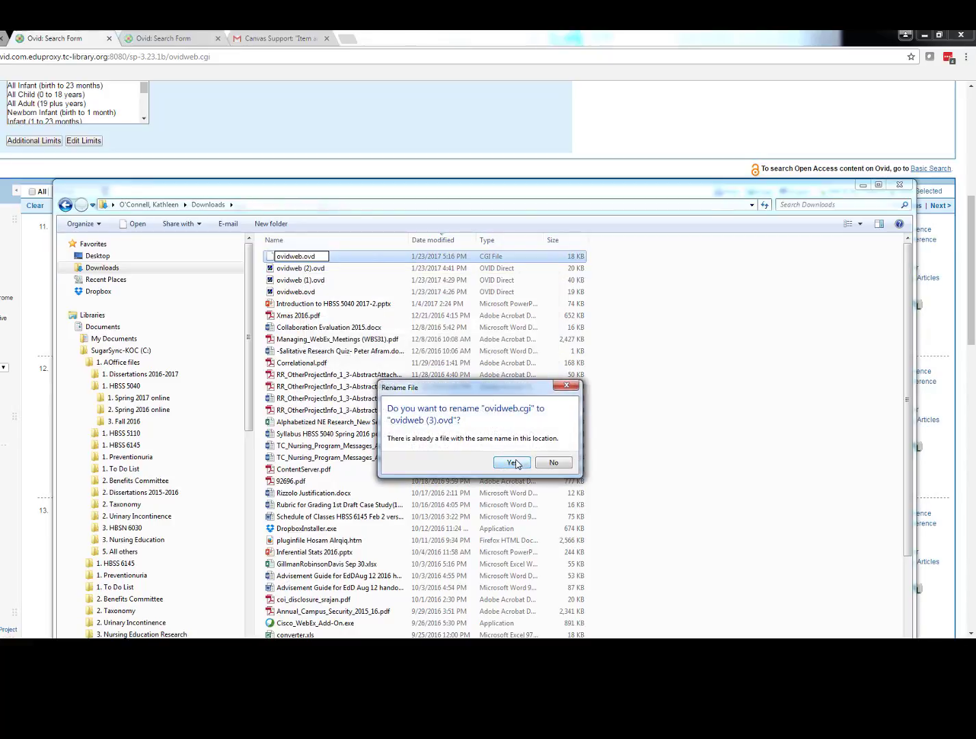
click(513, 463)
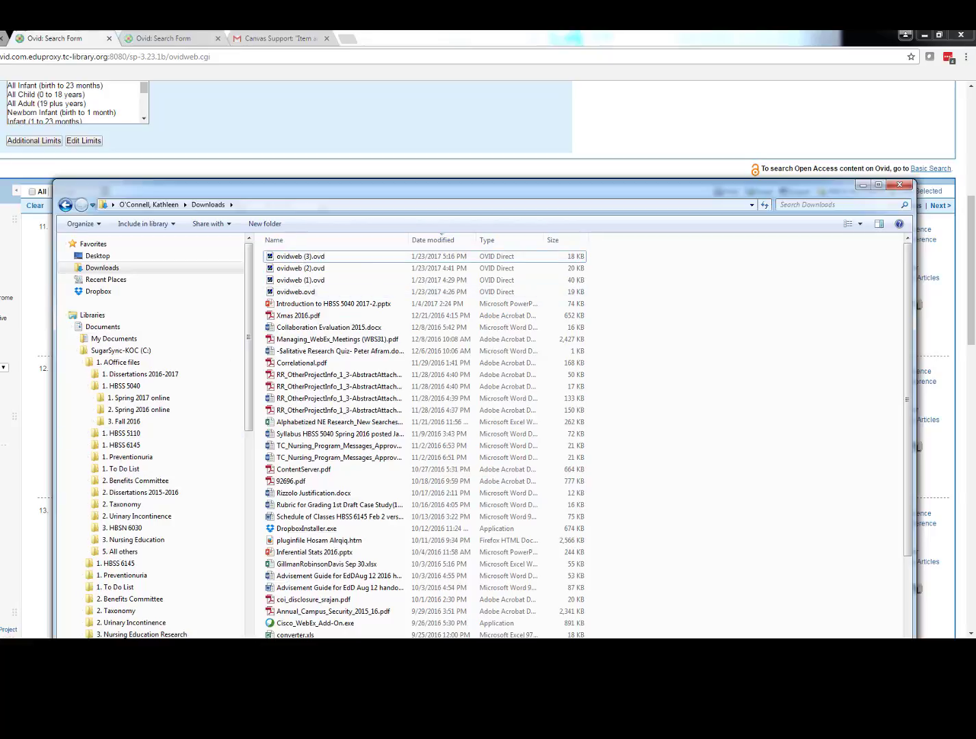
Switch to EndNote, import ovidweb (3).ovd from Downloads into the demo library, and display all references
key(alt+Tab)
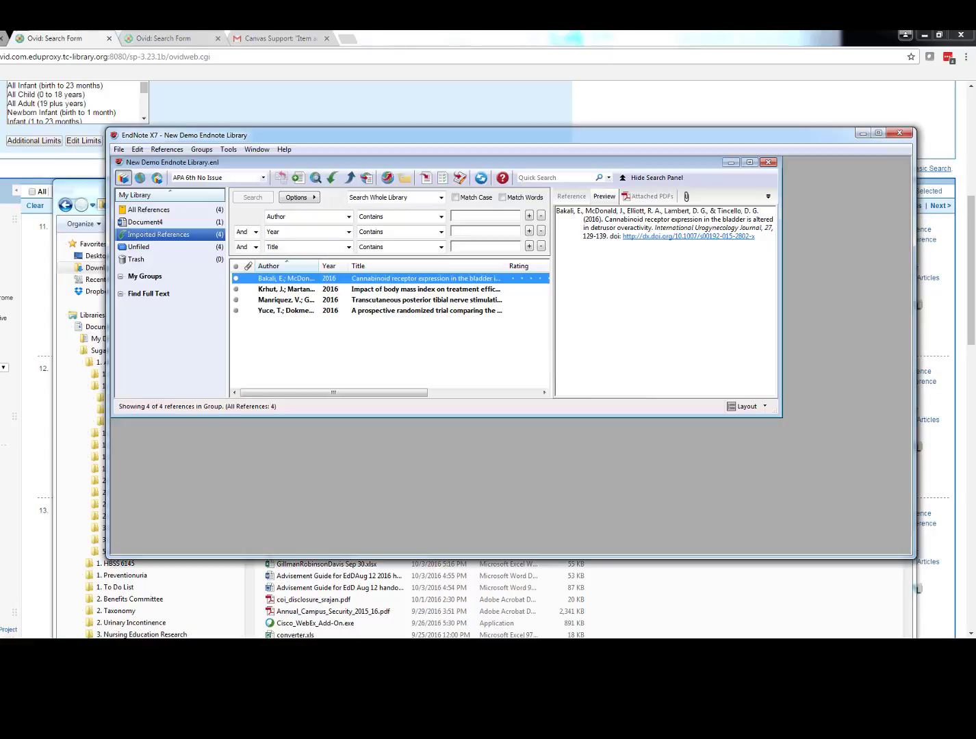
drag(269, 136, 202, 303)
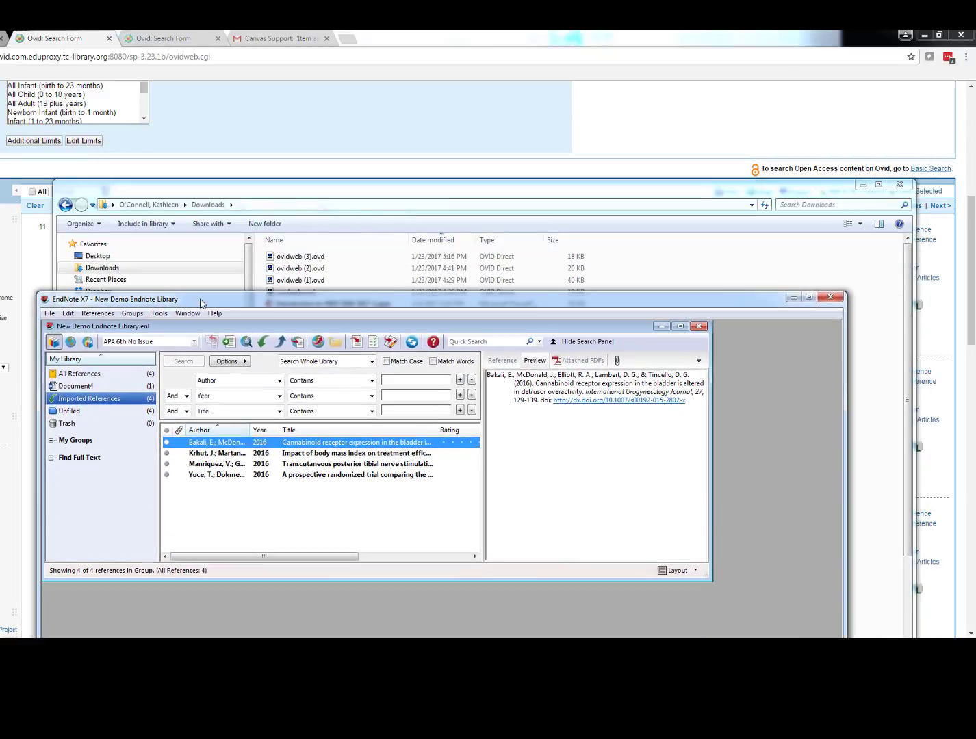
click(296, 258)
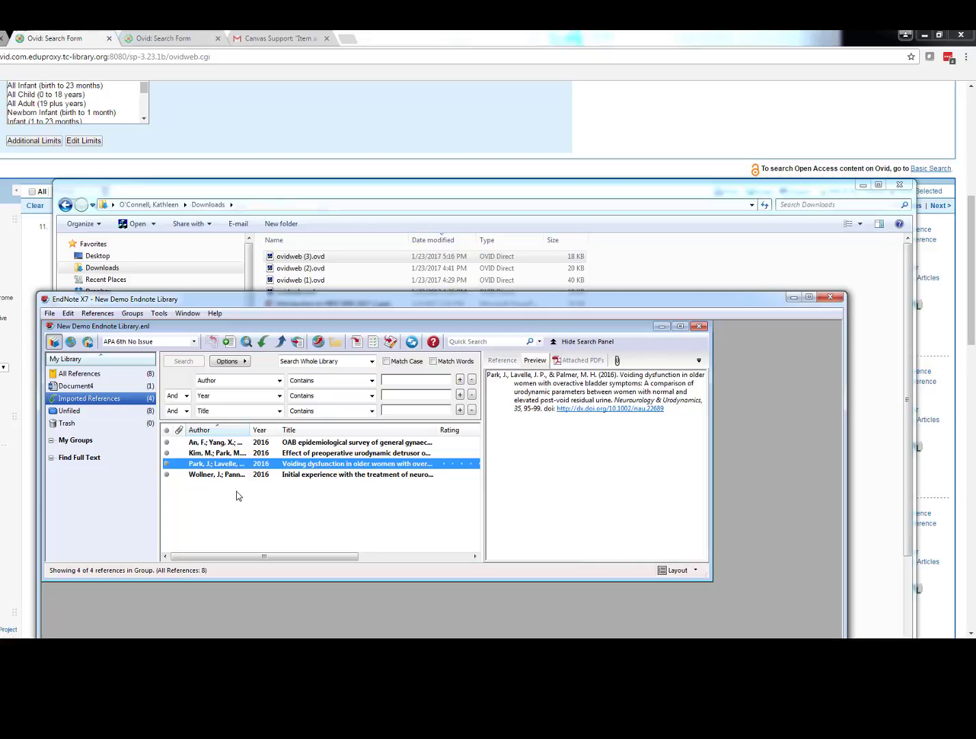
click(76, 373)
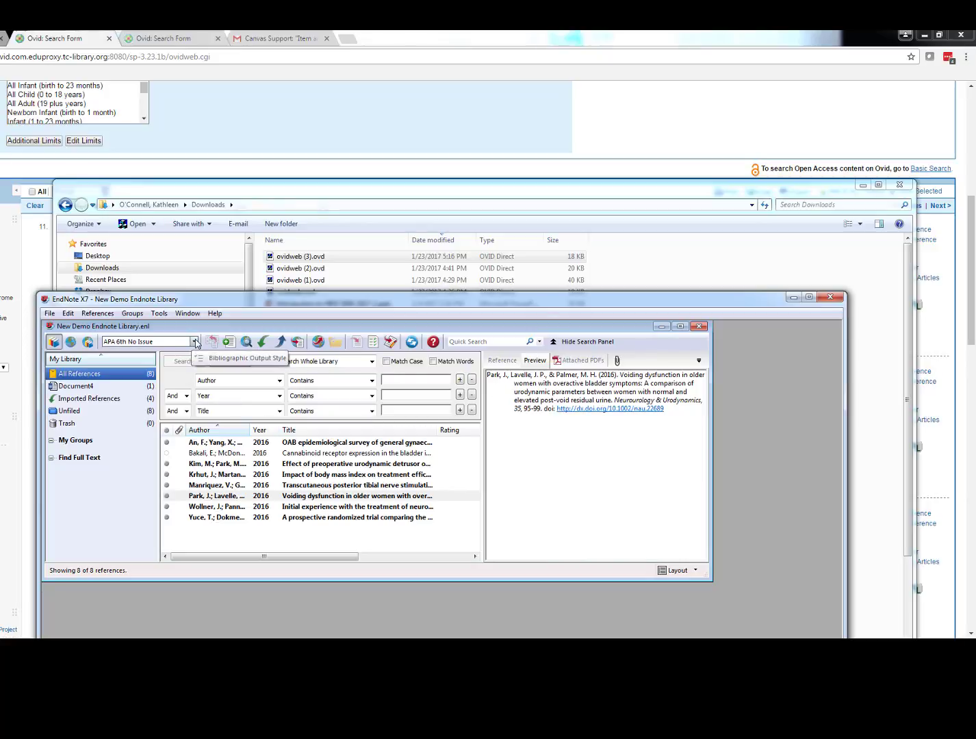
Preview the selected reference in the Vancouver output style, and restore the APA 6th No Issue style
click(195, 342)
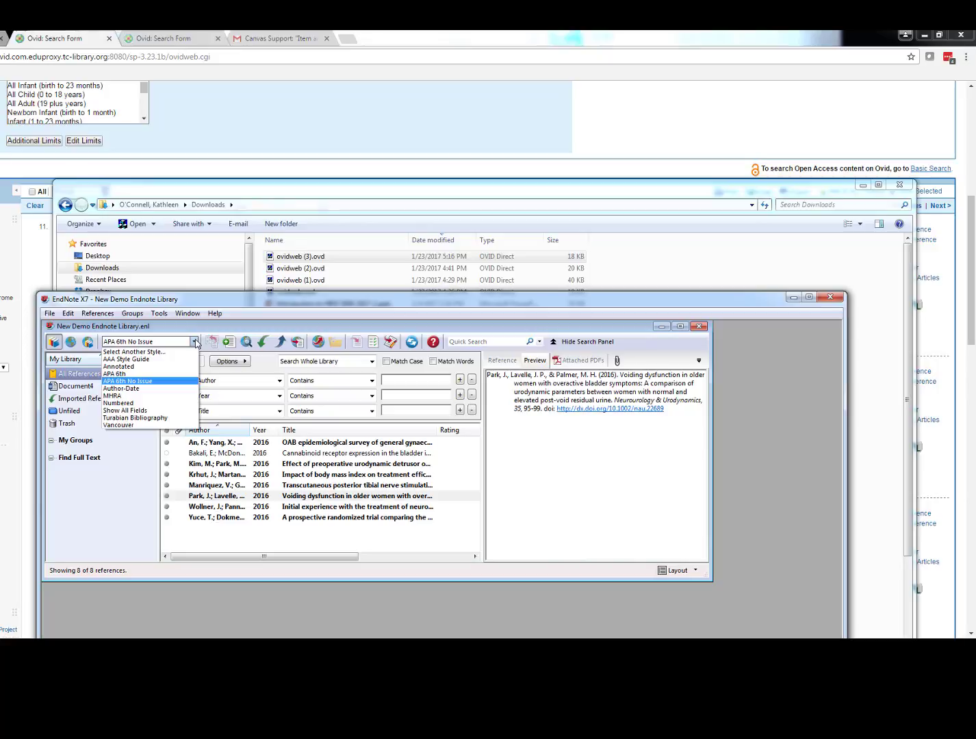
click(130, 425)
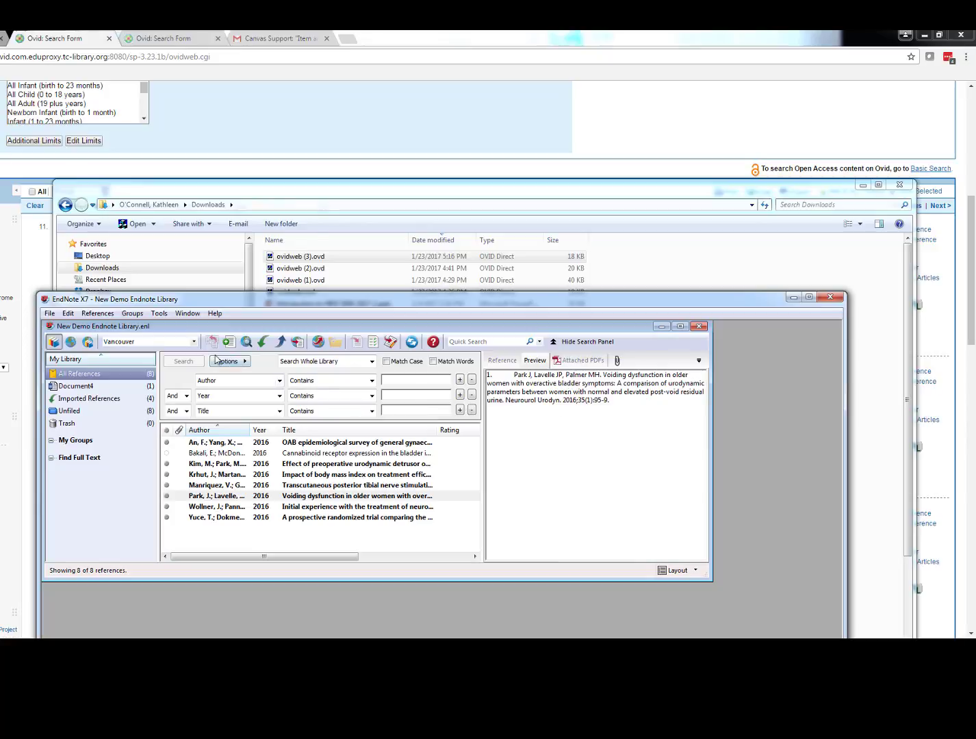
click(183, 343)
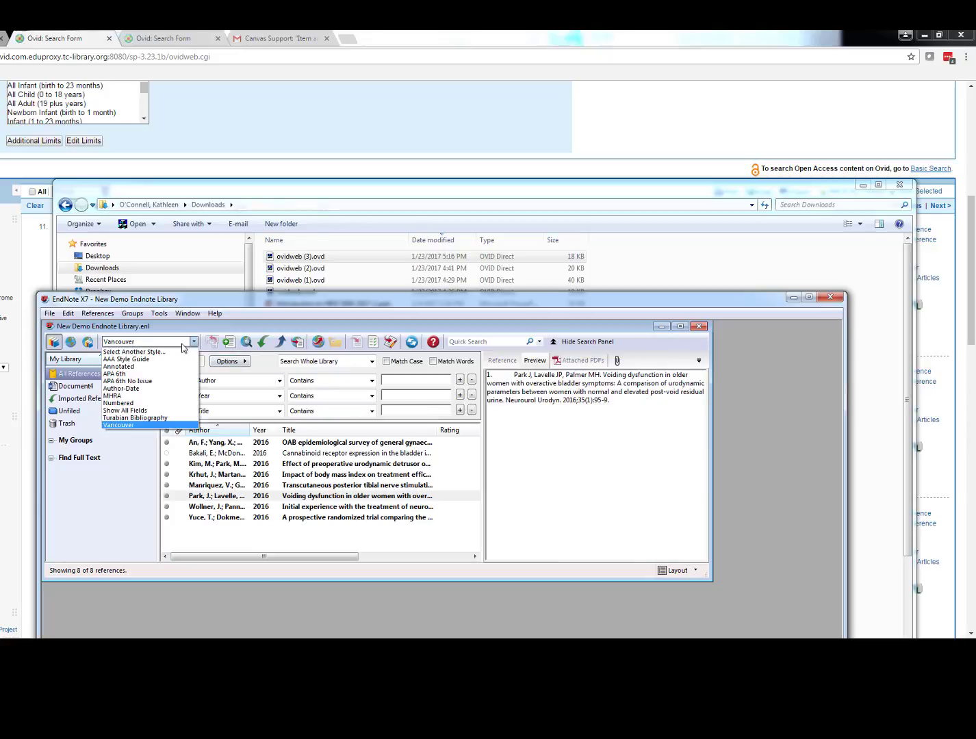
click(143, 382)
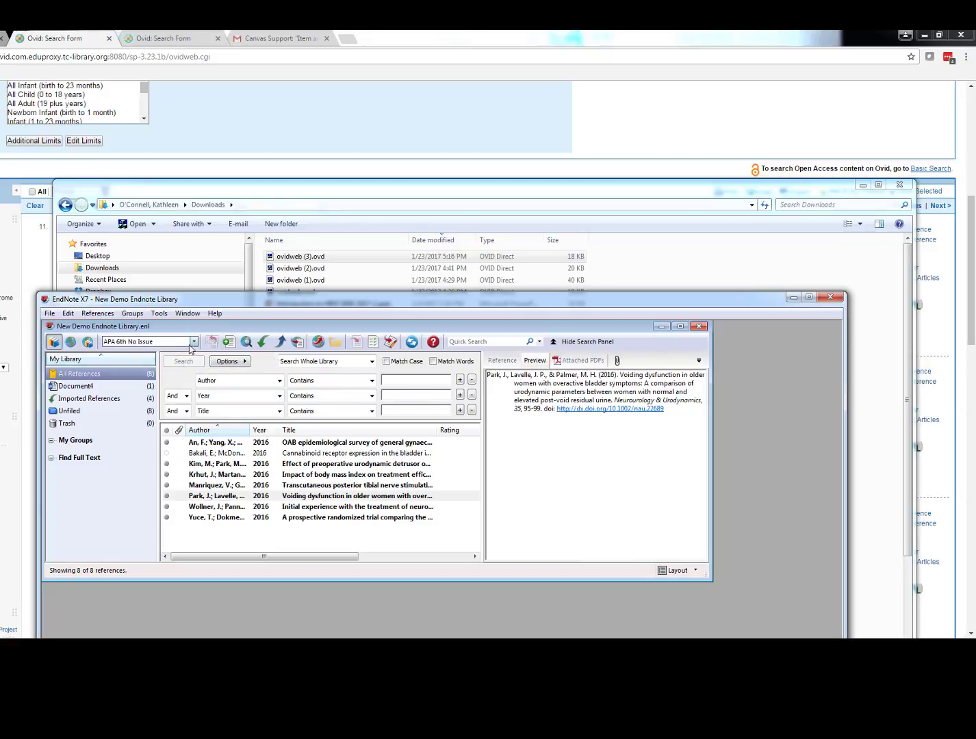
Preview the selected reference in the APA 6th output style, and return to APA 6th No Issue
click(194, 342)
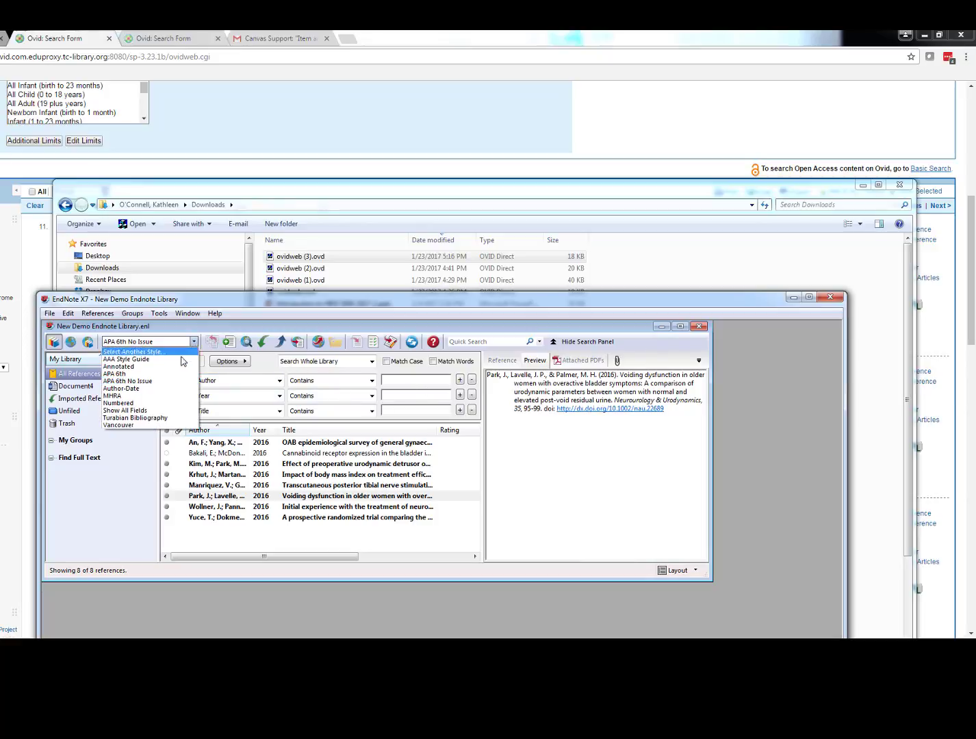
click(152, 373)
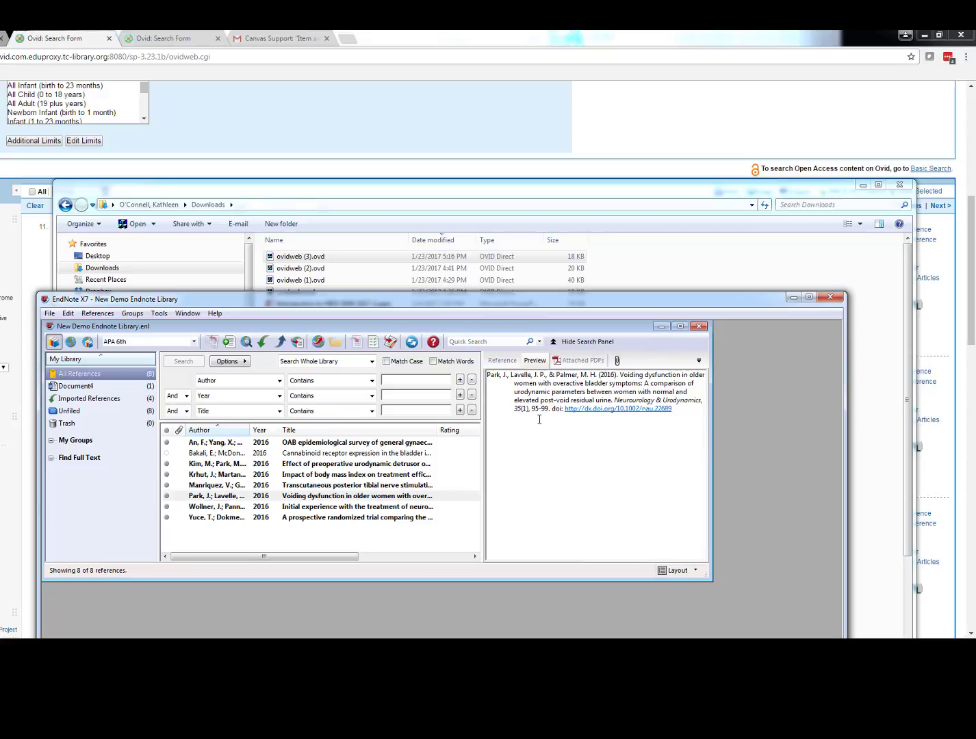
click(195, 343)
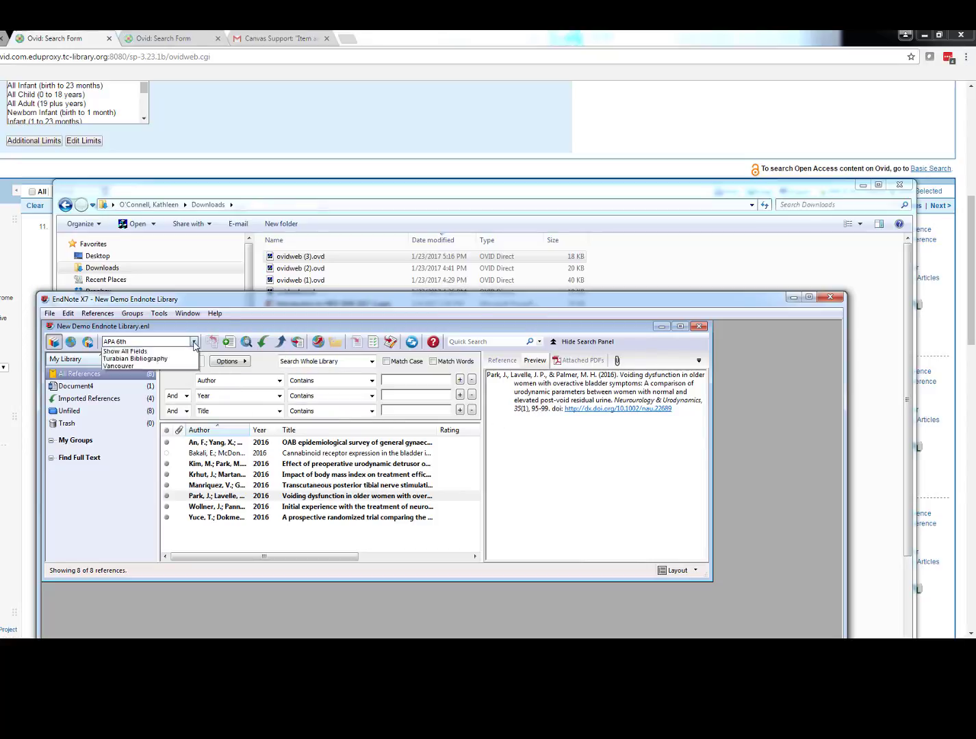
click(165, 388)
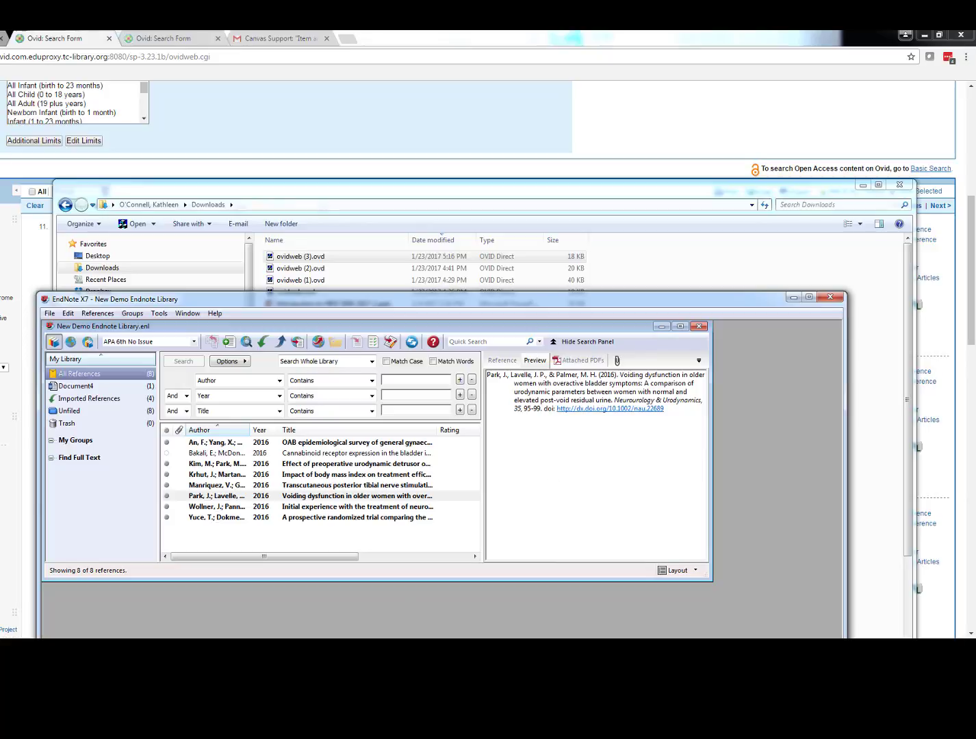
Switch to Demo Paragraph.docx in Word and insert the EndNote citation for the cannabinoid receptor article after "Endnote Works"
key(alt+Tab)
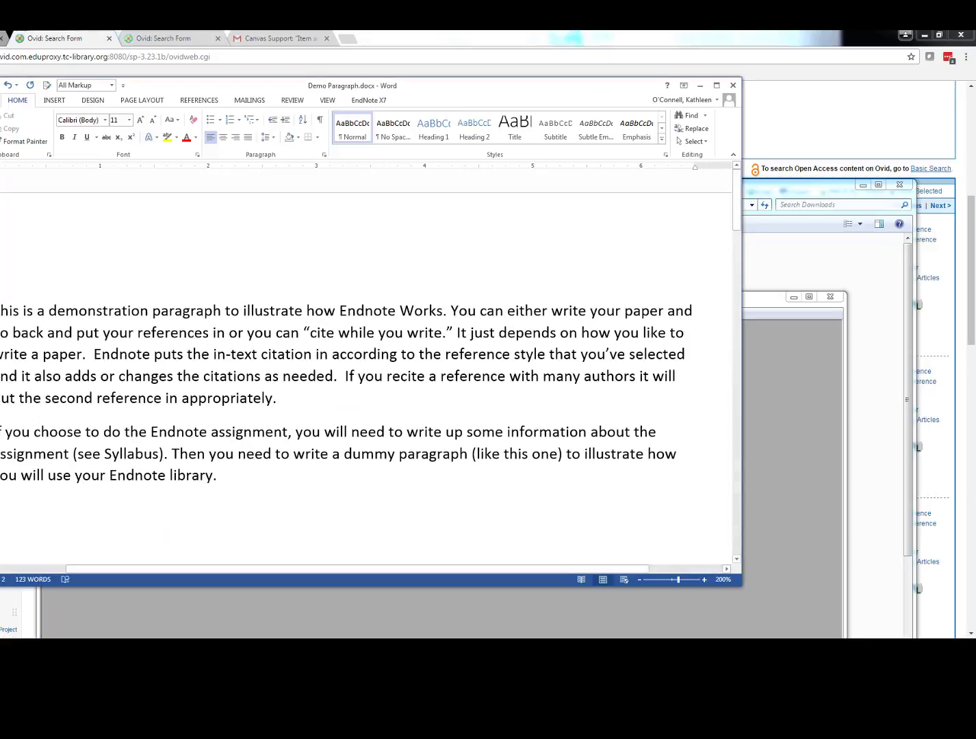
click(369, 100)
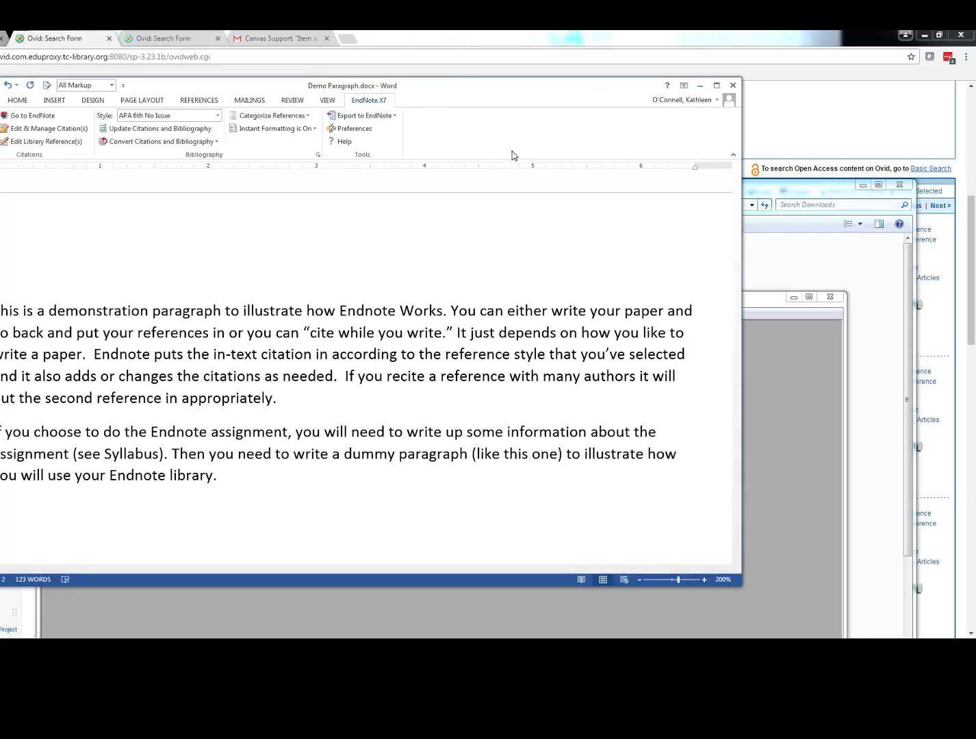
drag(495, 92, 647, 113)
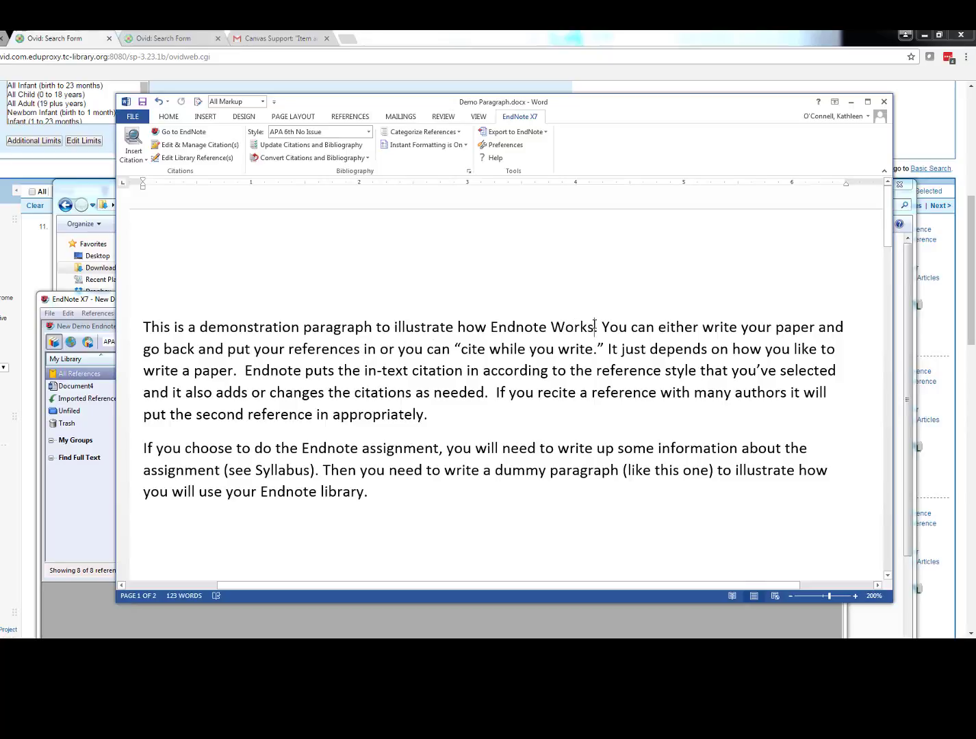
click(595, 327)
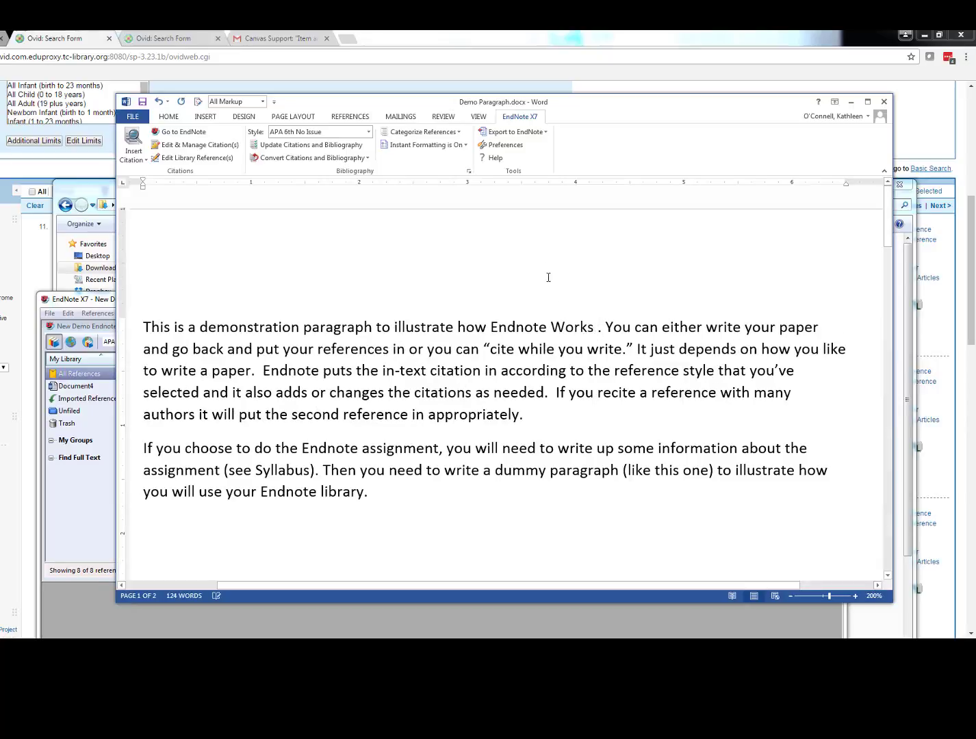
click(179, 132)
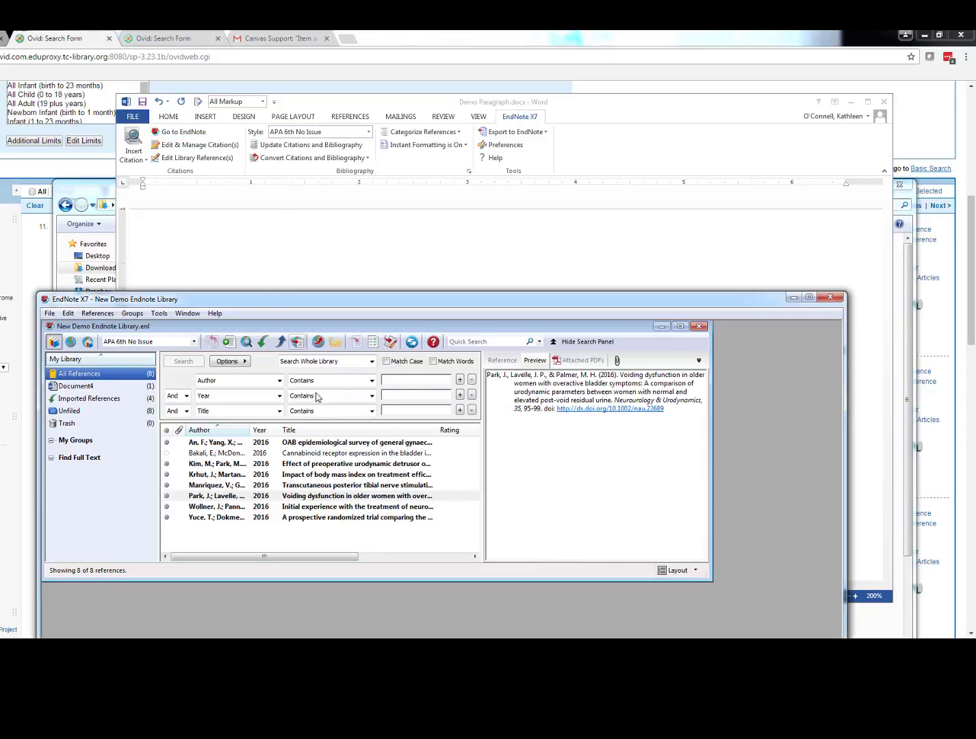
click(201, 456)
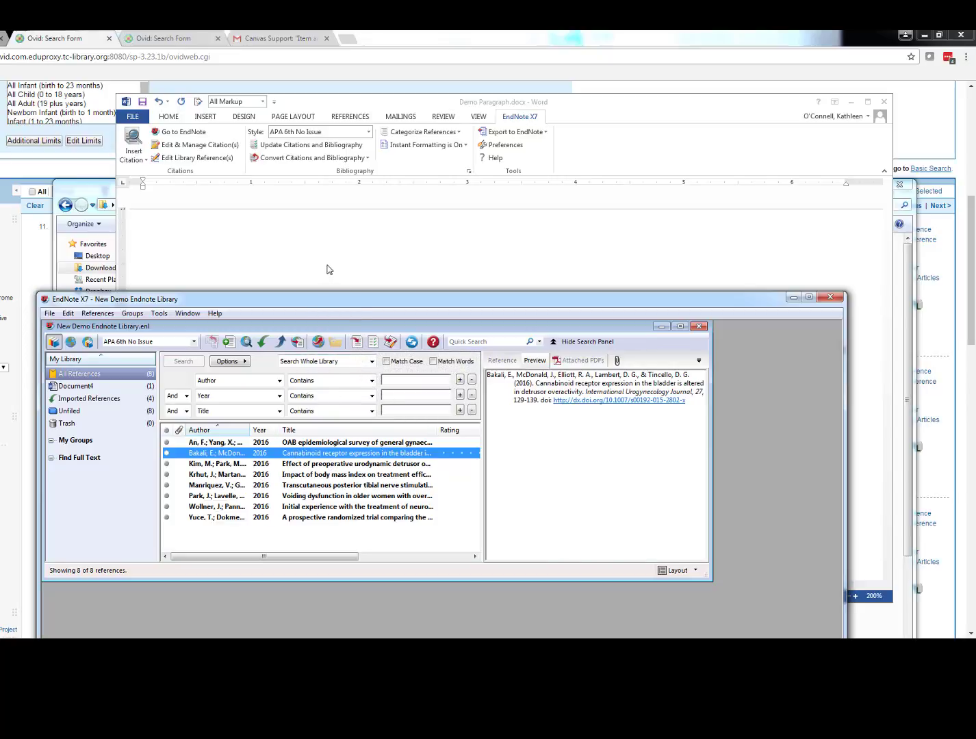
click(358, 344)
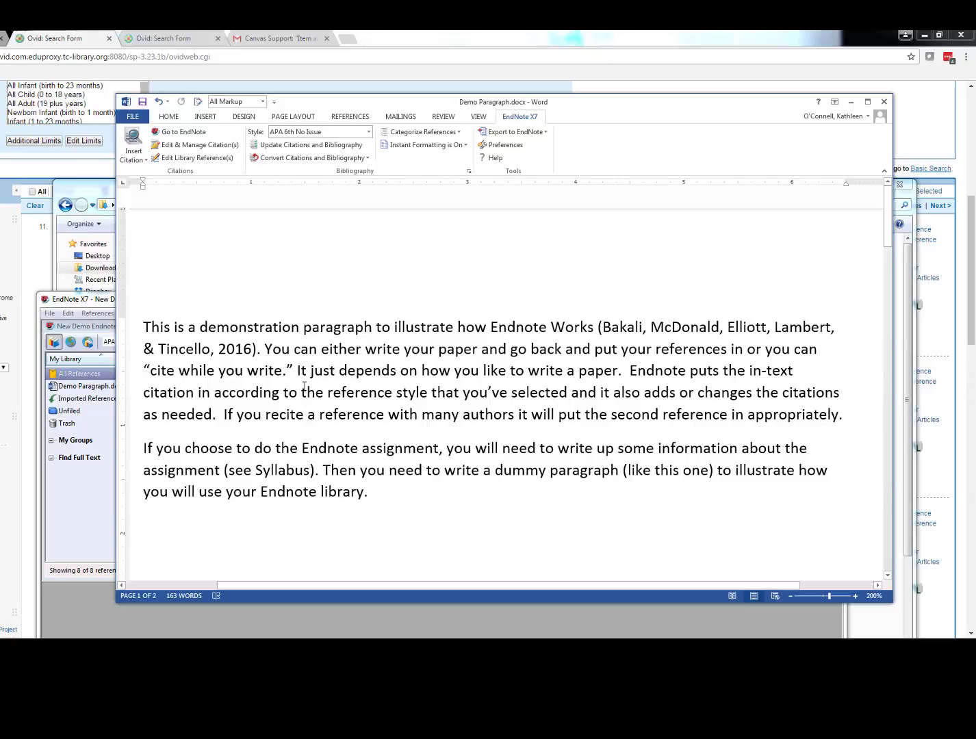
Insert the same cannabinoid receptor citation after "write a paper" and add a space before it
click(618, 373)
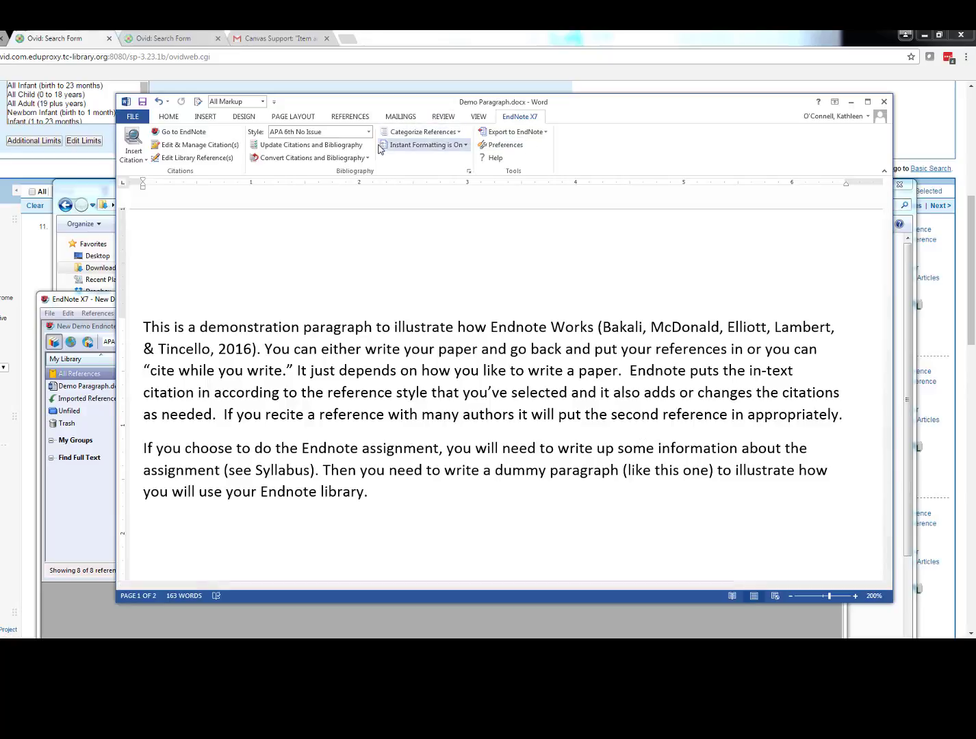
click(182, 131)
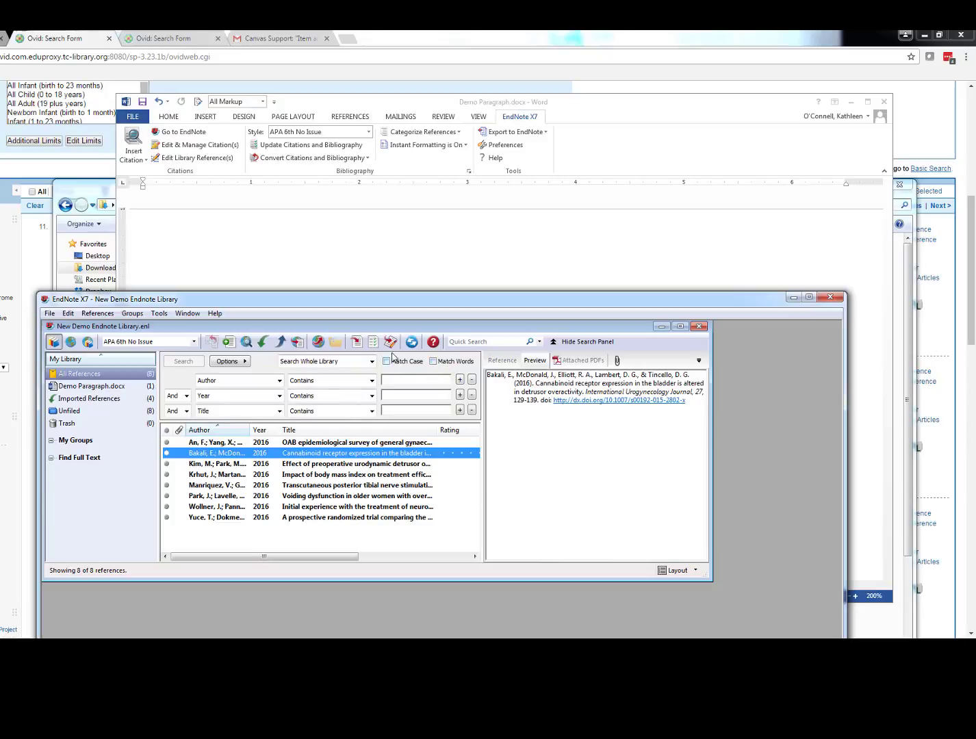
click(357, 342)
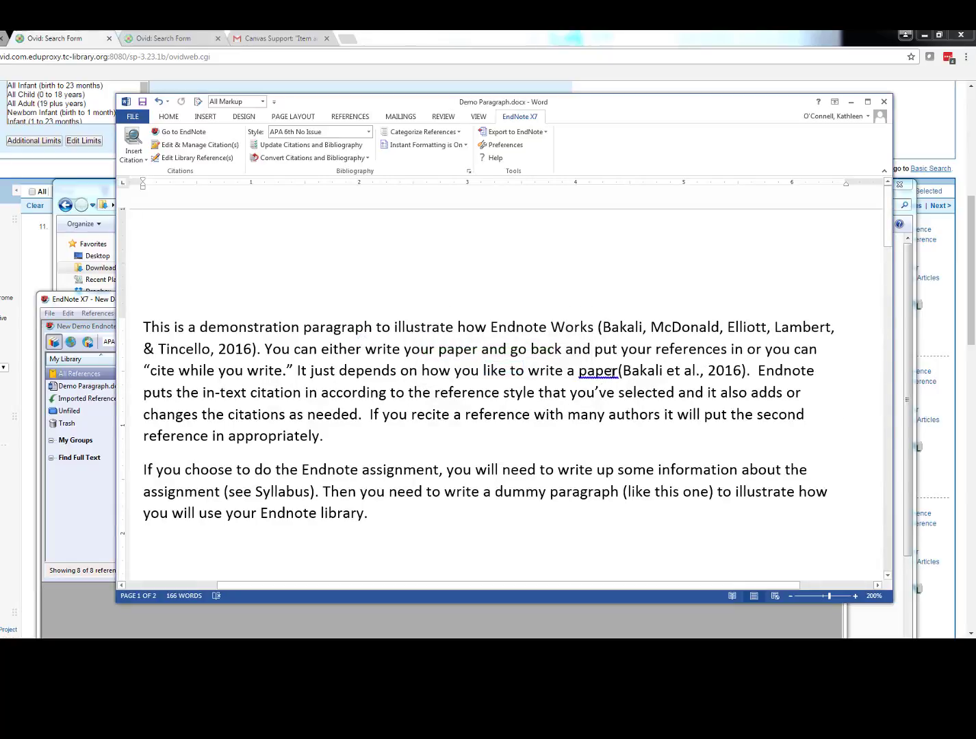
click(618, 373)
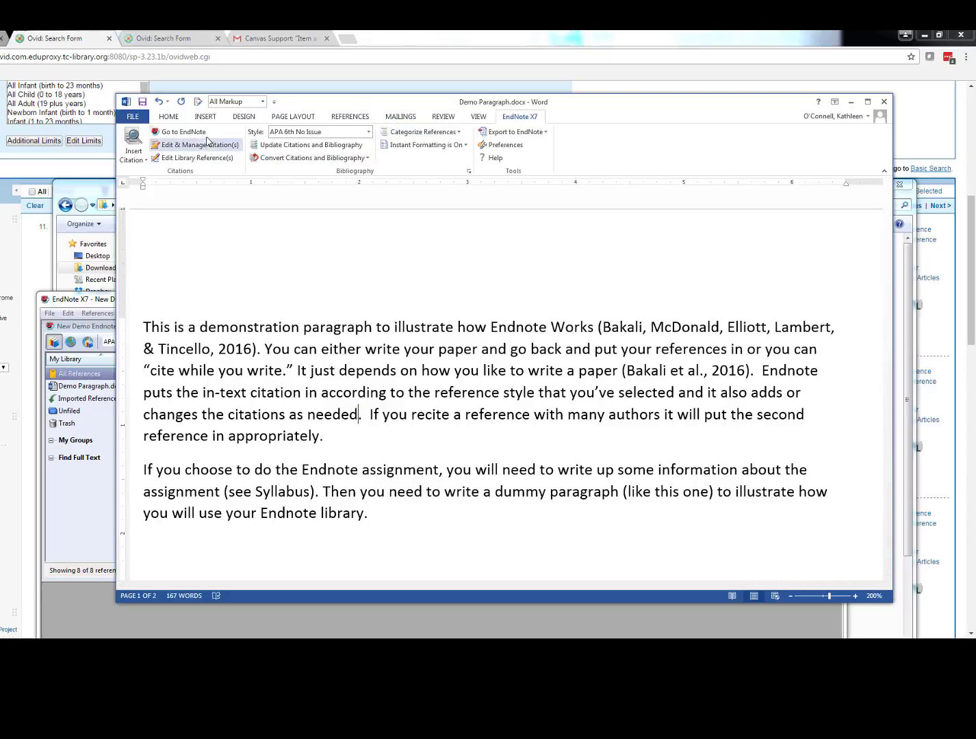
Cite the body mass index, tibial nerve stimulation and voiding dysfunction articles together from EndNote after "as needed" in Word, with a space before the citation
click(179, 132)
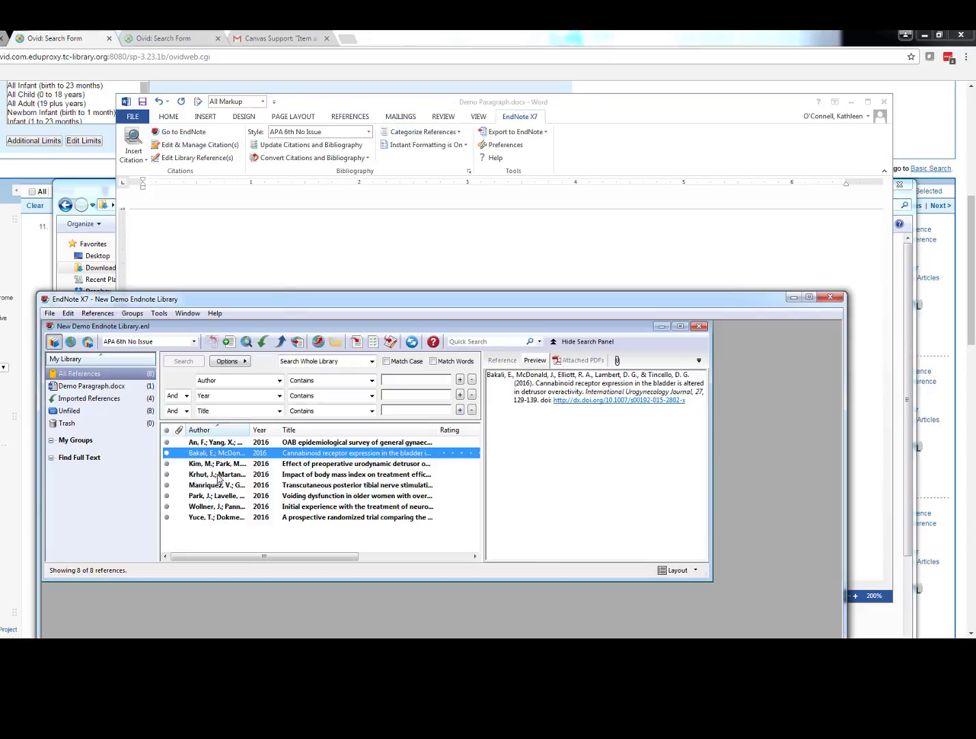
click(220, 476)
click(231, 487)
click(212, 477)
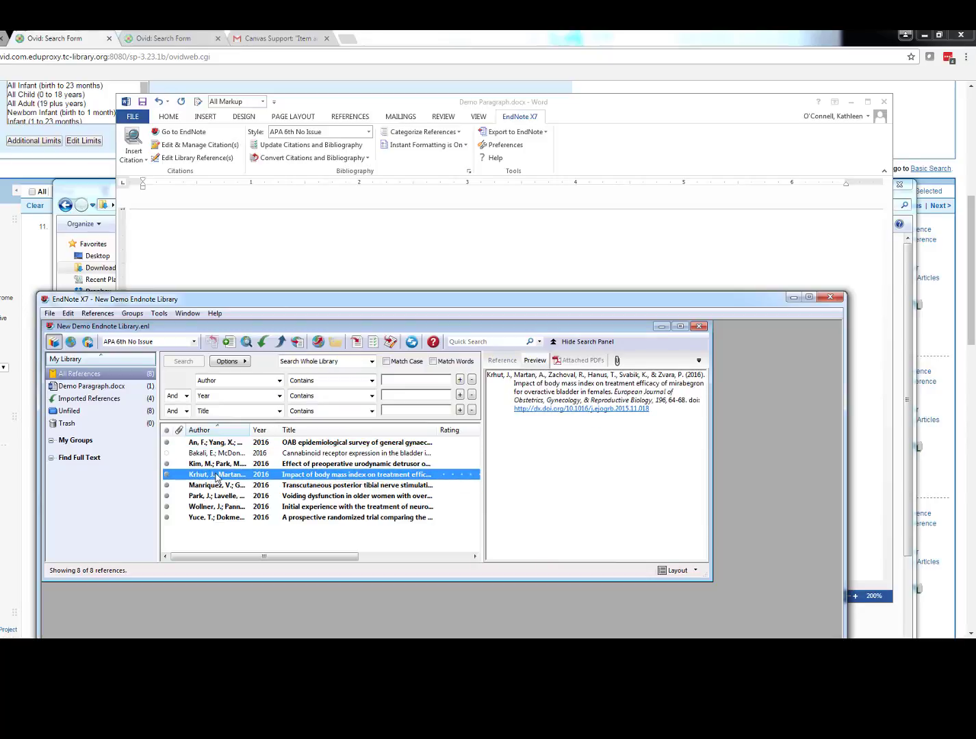
ctrl+click(223, 487)
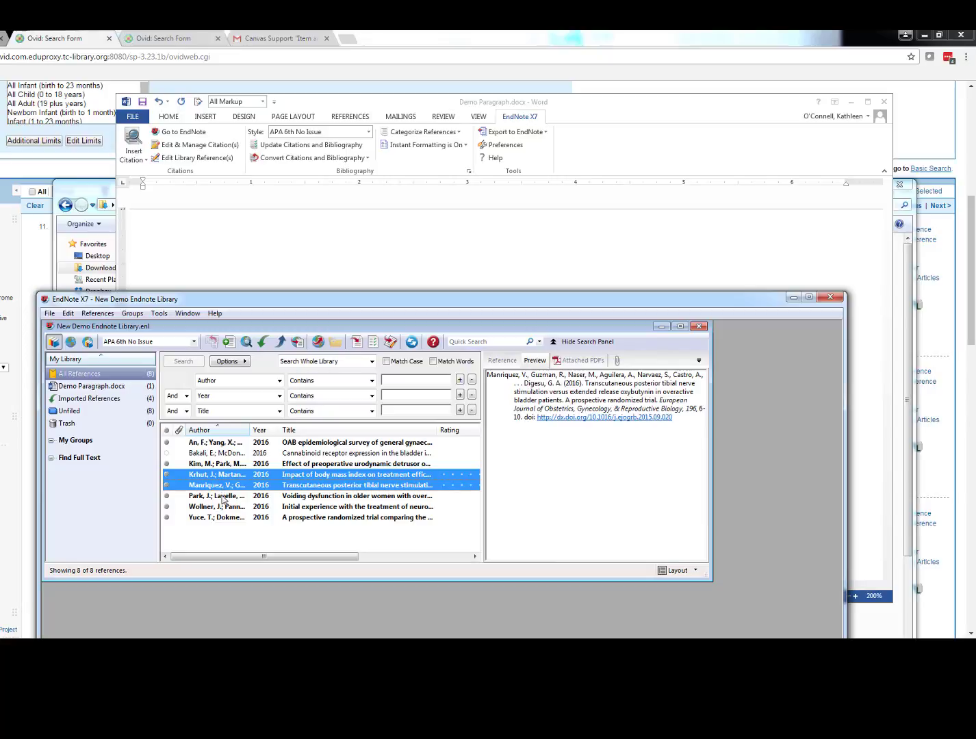
ctrl+click(223, 497)
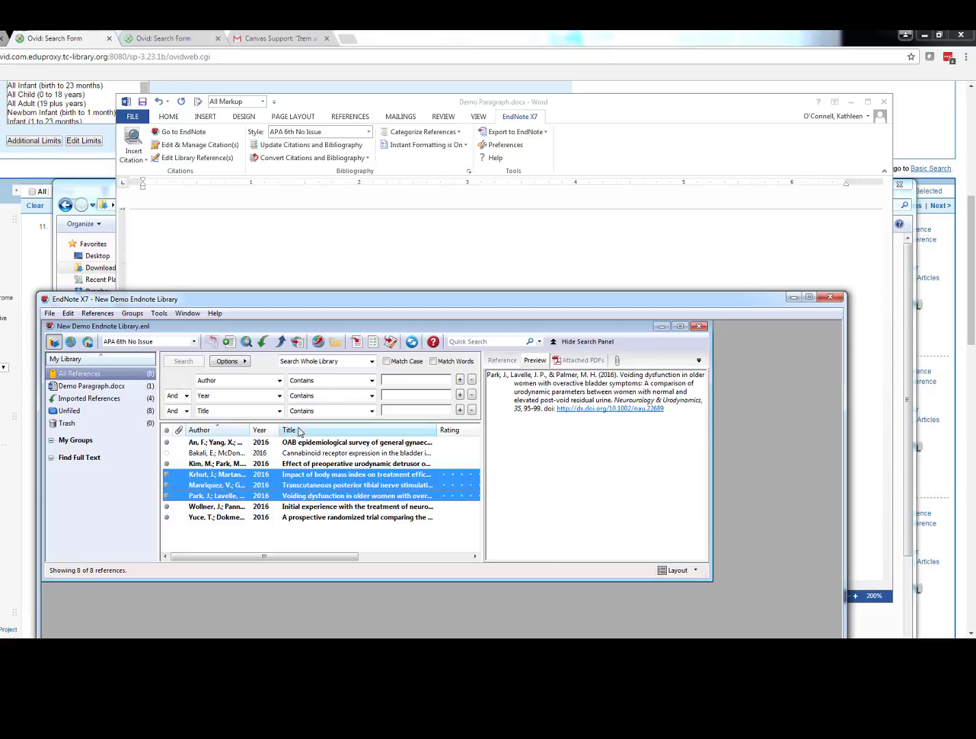
click(357, 343)
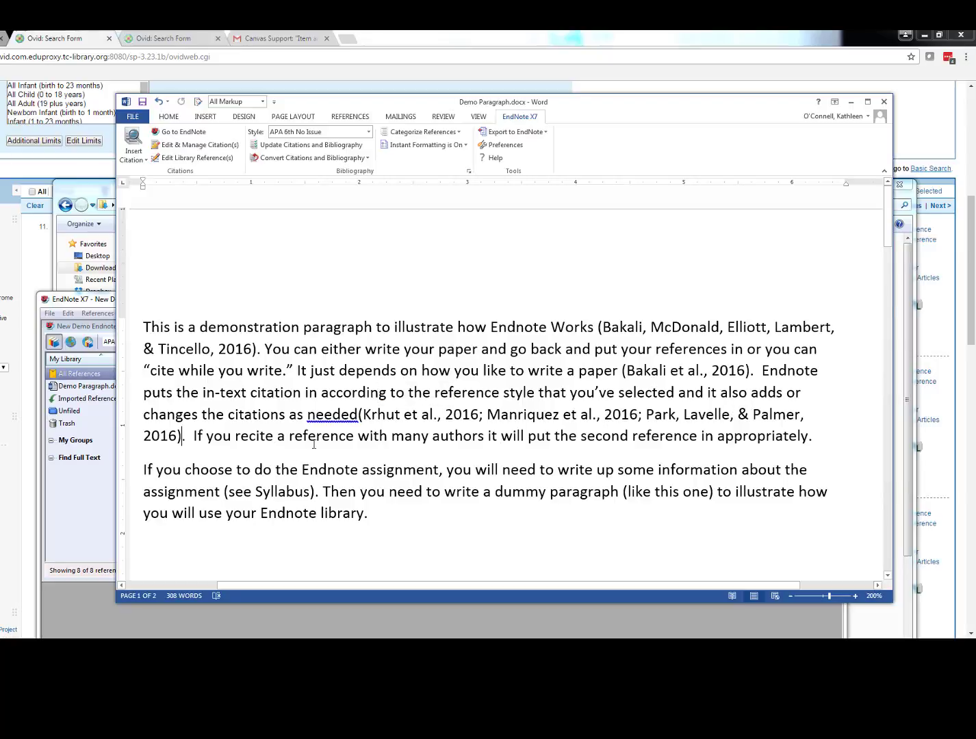
click(359, 416)
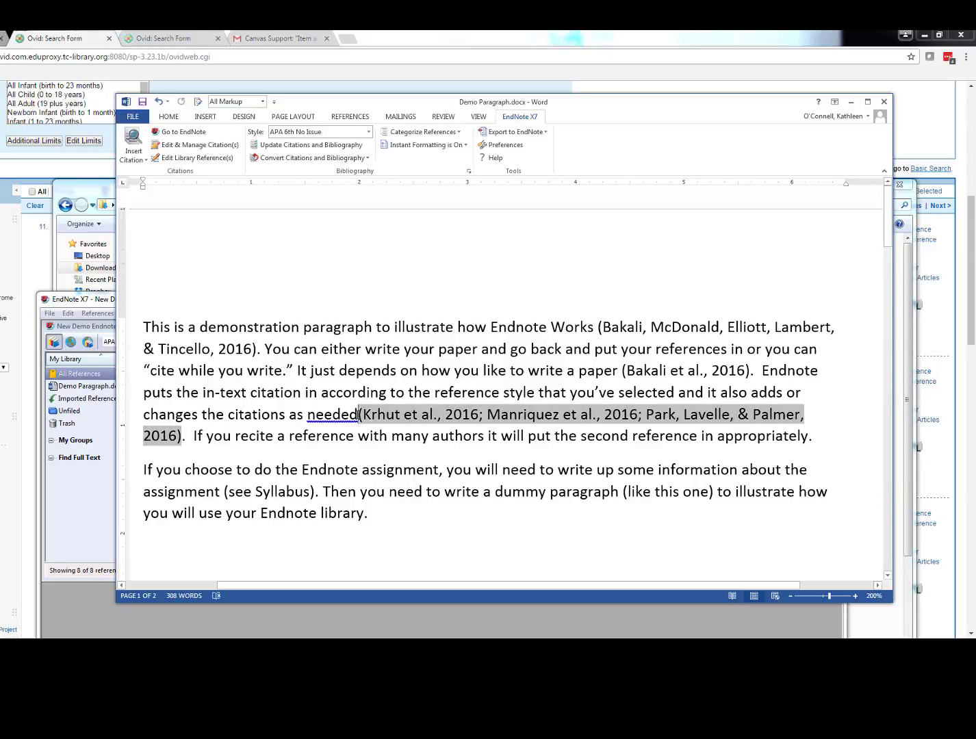
click(290, 435)
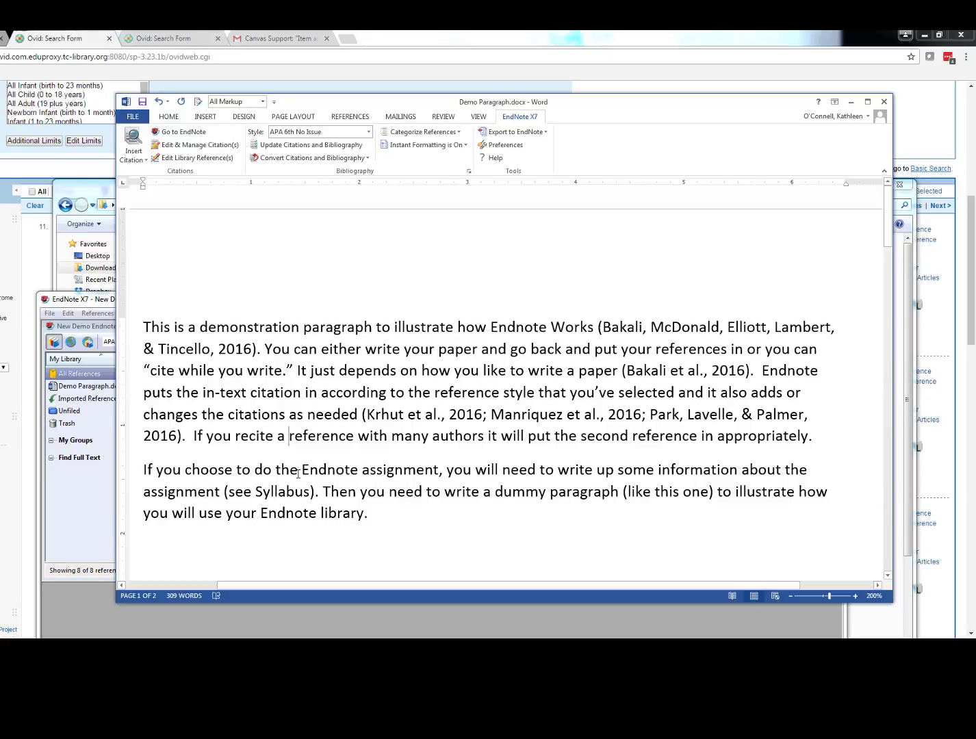
Examine the bibliography on the document's second page, checking the entries and their APA 6th No Issue formatting against the cited articles
scroll(299, 473, down, 10)
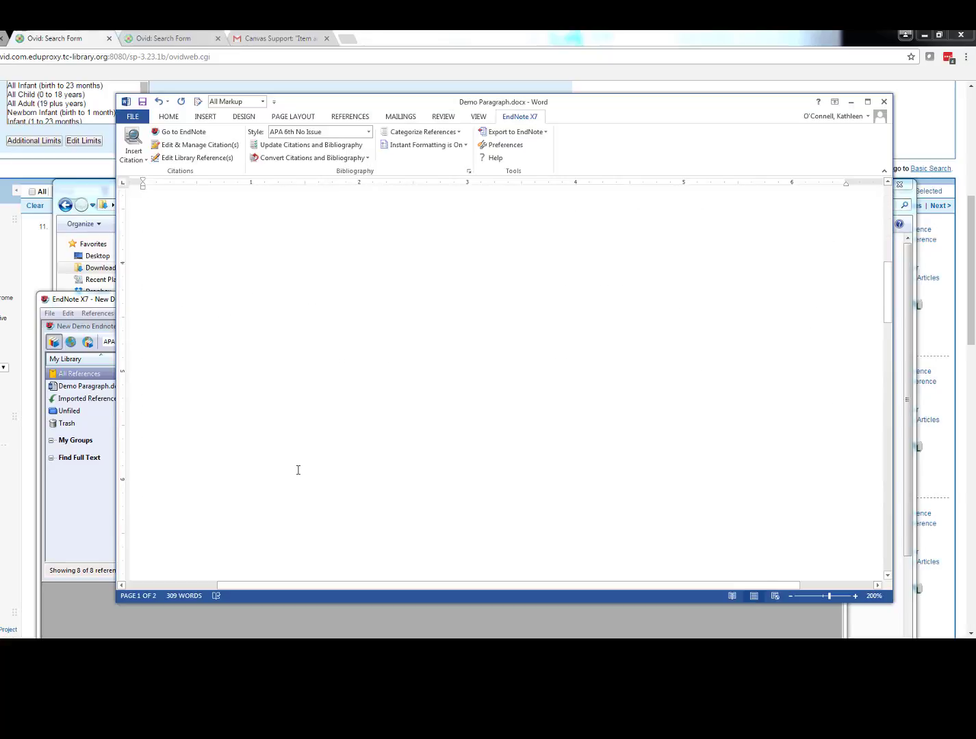
scroll(299, 471, down, 10)
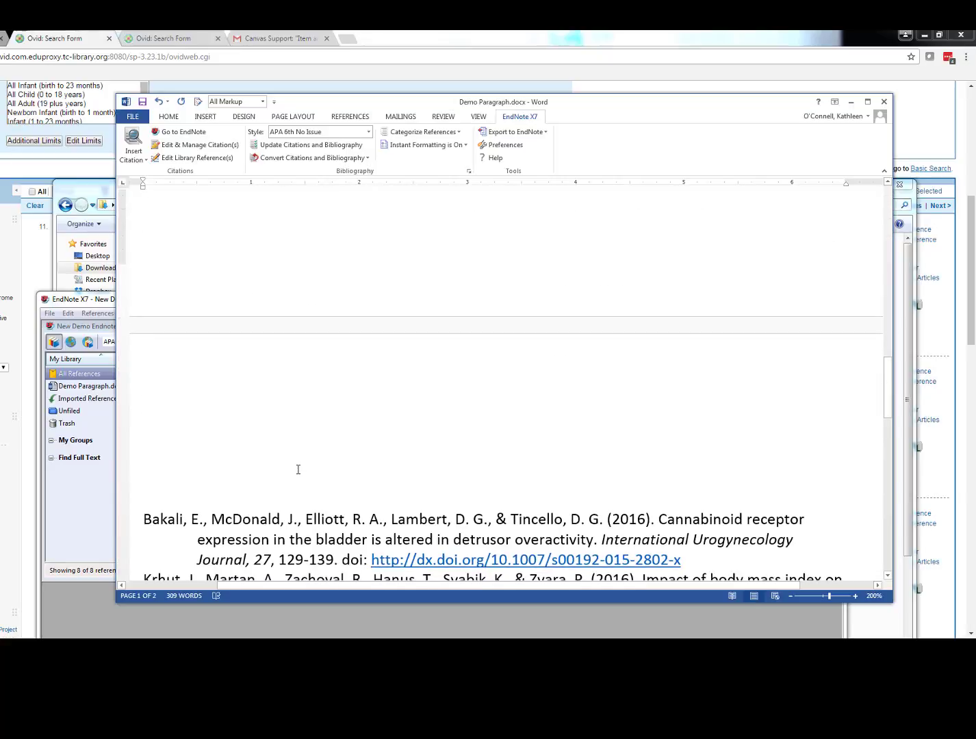
scroll(299, 470, down, 10)
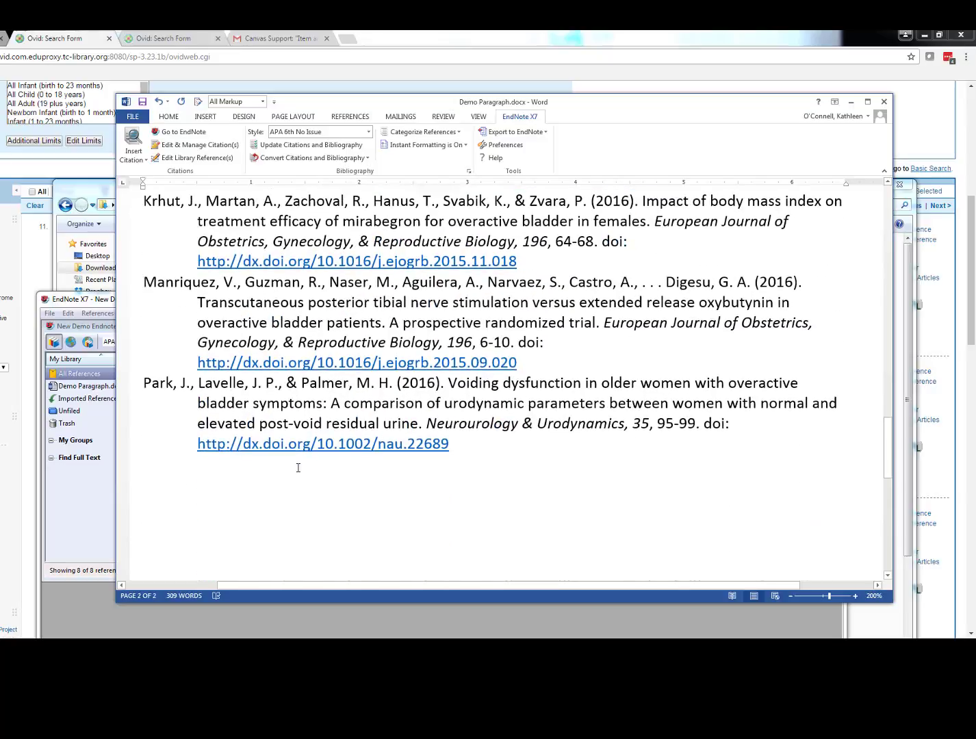
scroll(299, 468, up, 5)
scroll(295, 464, down, 1)
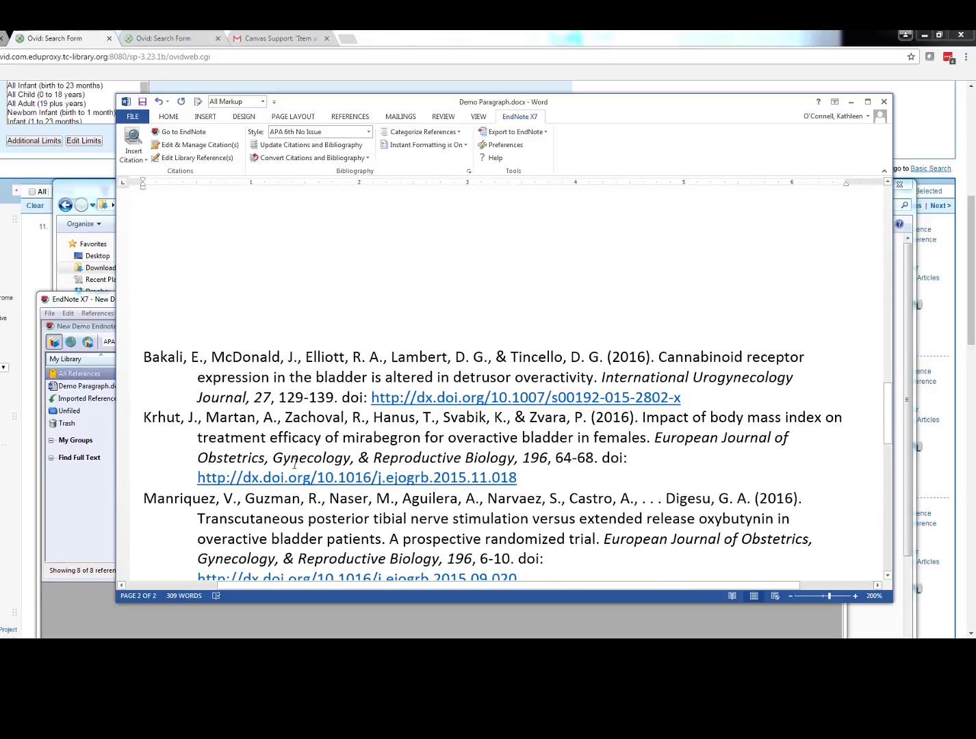
scroll(294, 466, down, 6)
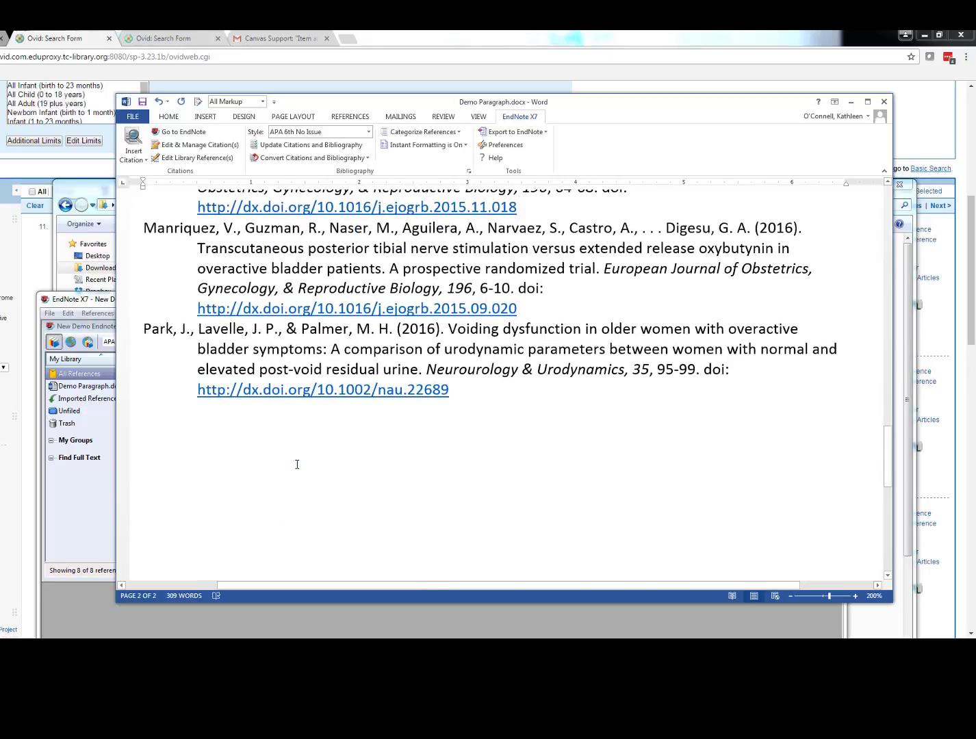
scroll(297, 464, up, 6)
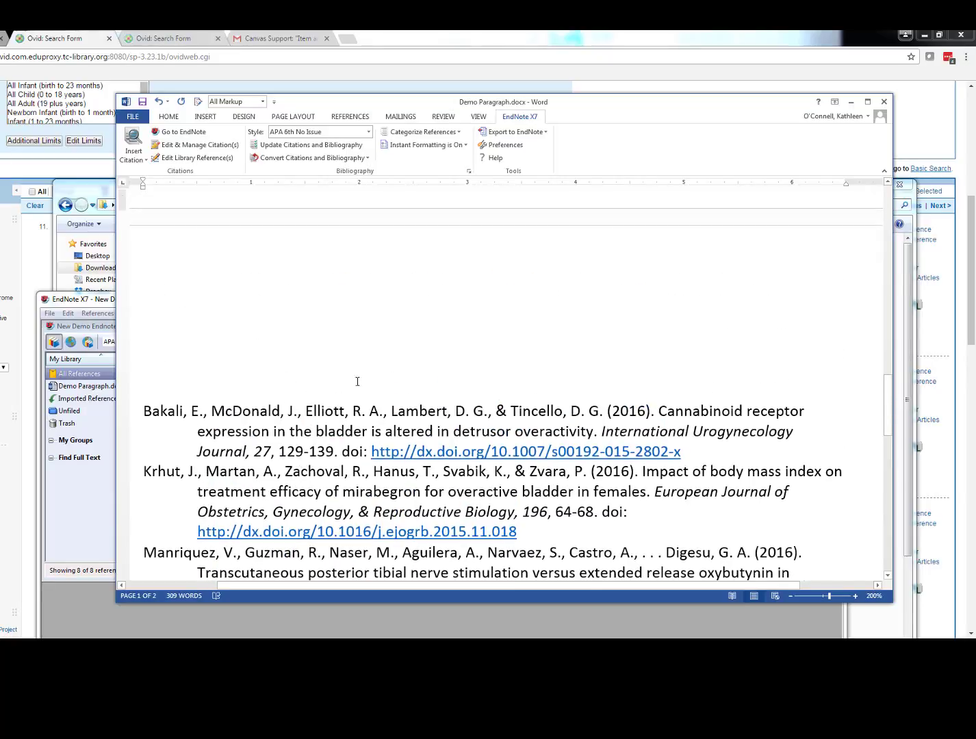
scroll(402, 325, down, 3)
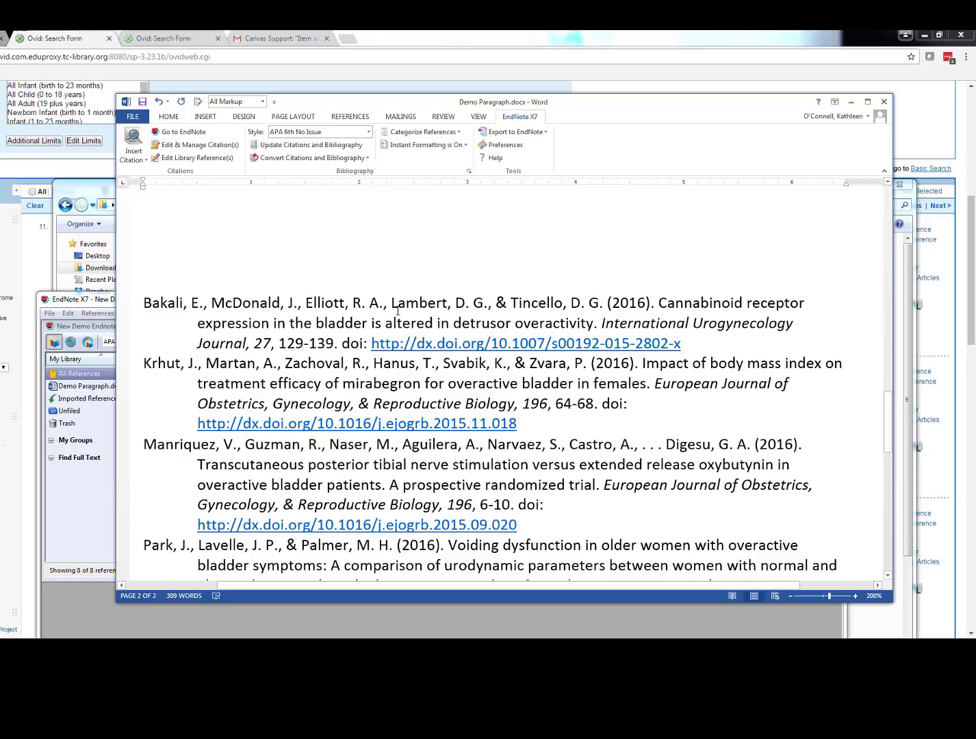
scroll(398, 311, up, 8)
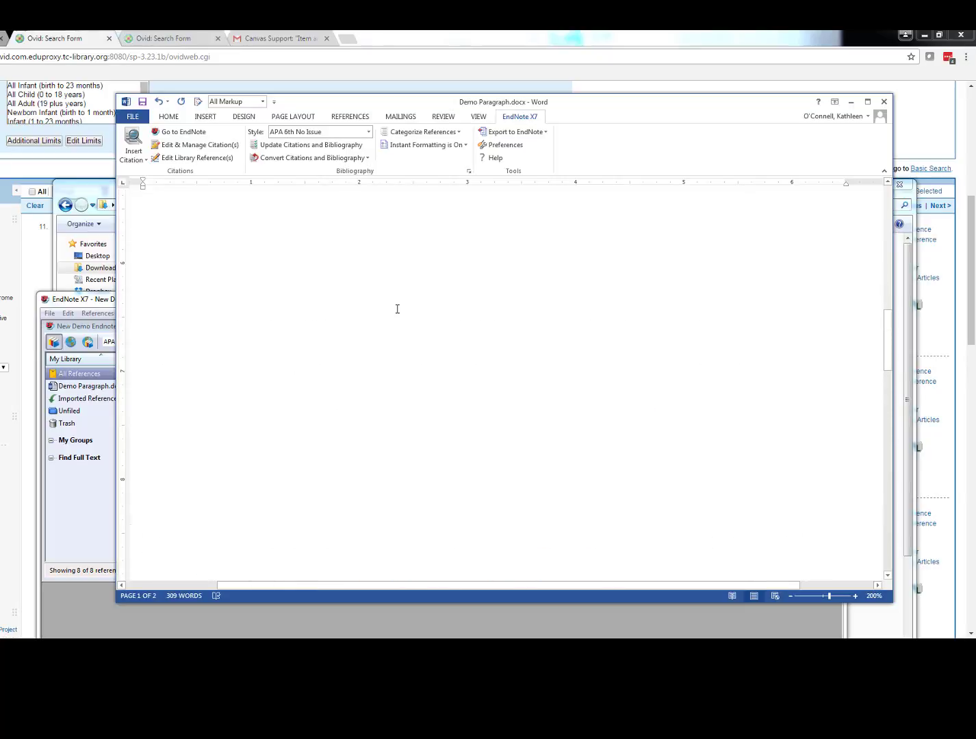